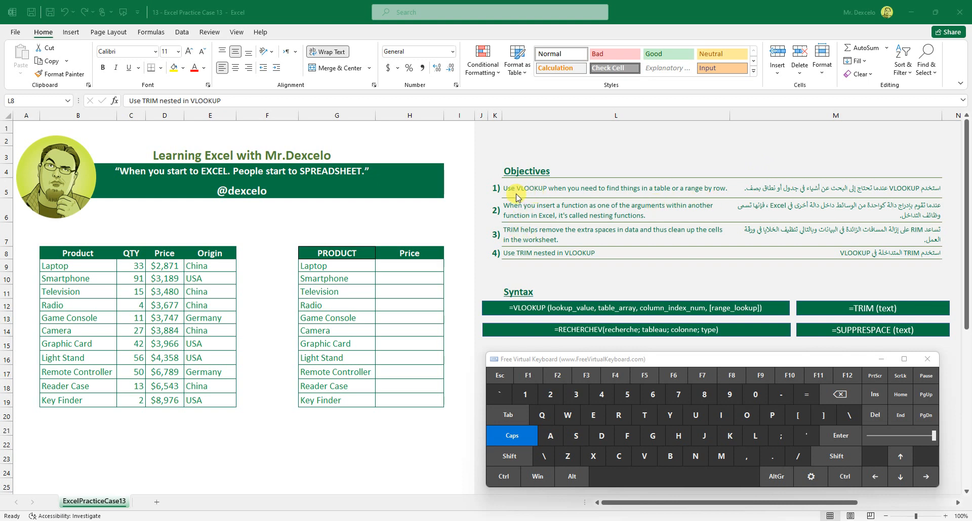
pyautogui.moveTo(537, 195); pyautogui.dragTo(549, 196)
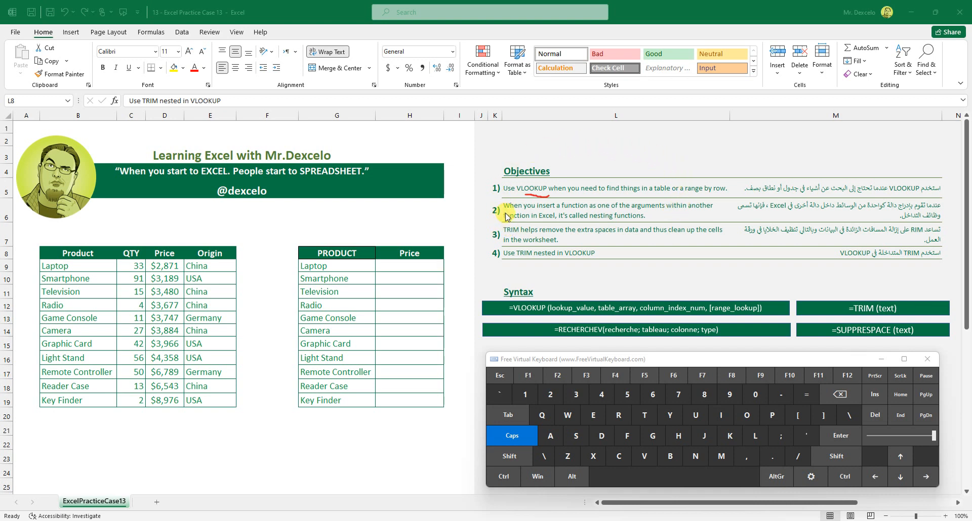
pyautogui.moveTo(594, 221); pyautogui.dragTo(618, 222)
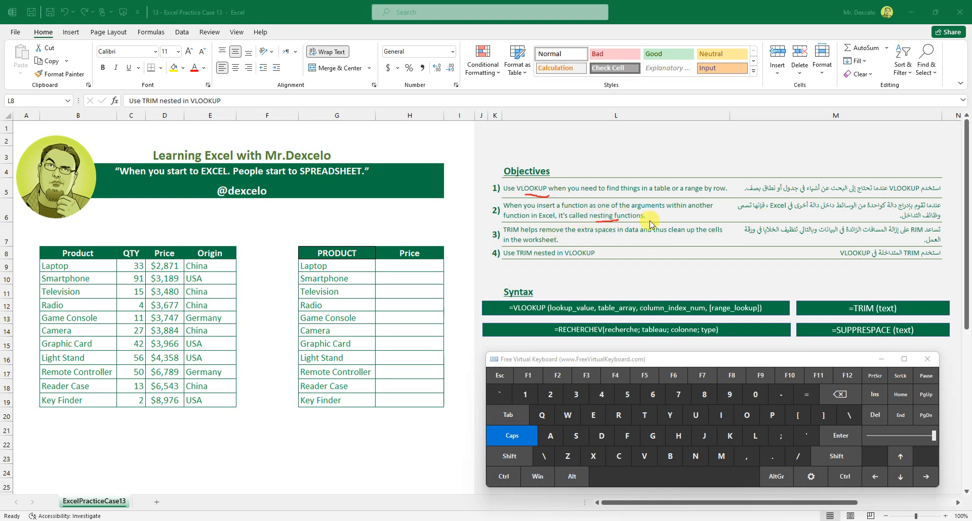
pyautogui.moveTo(646, 283); pyautogui.dragTo(655, 272)
pyautogui.moveTo(677, 276); pyautogui.dragTo(684, 285)
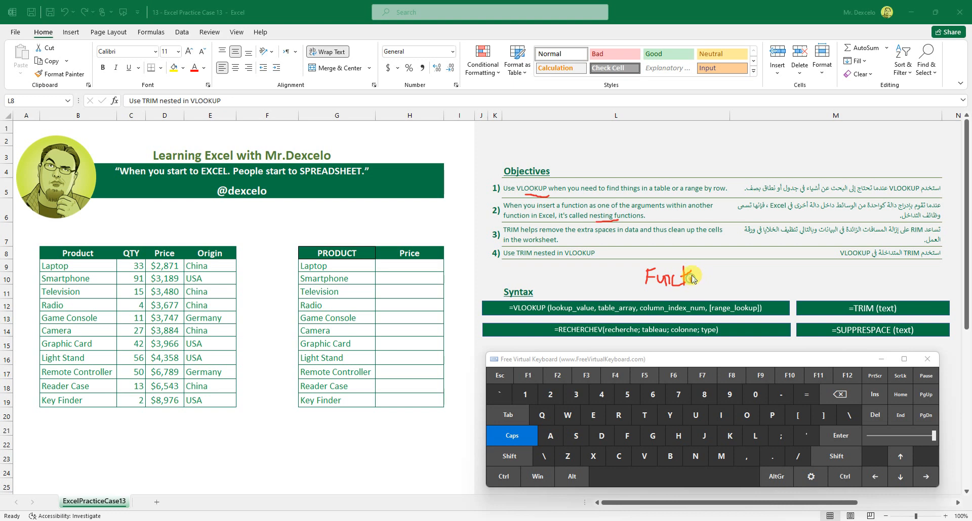
pyautogui.moveTo(697, 285); pyautogui.dragTo(714, 284)
pyautogui.moveTo(646, 267); pyautogui.dragTo(642, 287)
pyautogui.moveTo(715, 265); pyautogui.dragTo(716, 286)
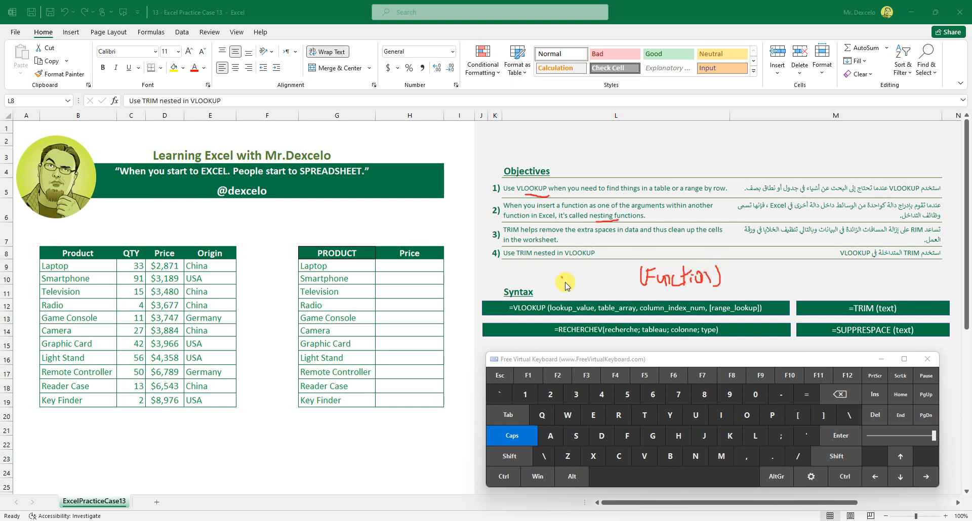
pyautogui.moveTo(579, 287); pyautogui.dragTo(633, 283)
pyautogui.moveTo(546, 283); pyautogui.dragTo(552, 282)
pyautogui.moveTo(549, 287); pyautogui.dragTo(563, 287)
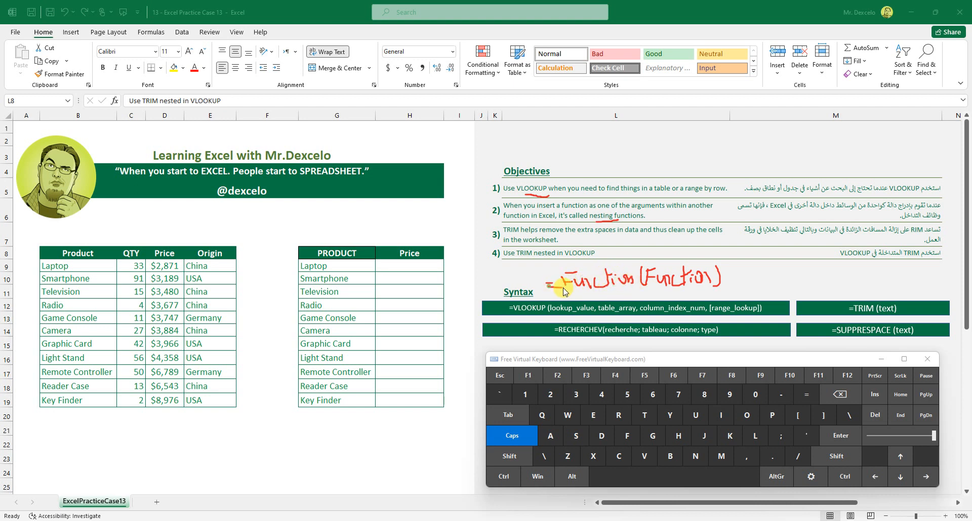
pyautogui.moveTo(755, 288); pyautogui.dragTo(771, 280)
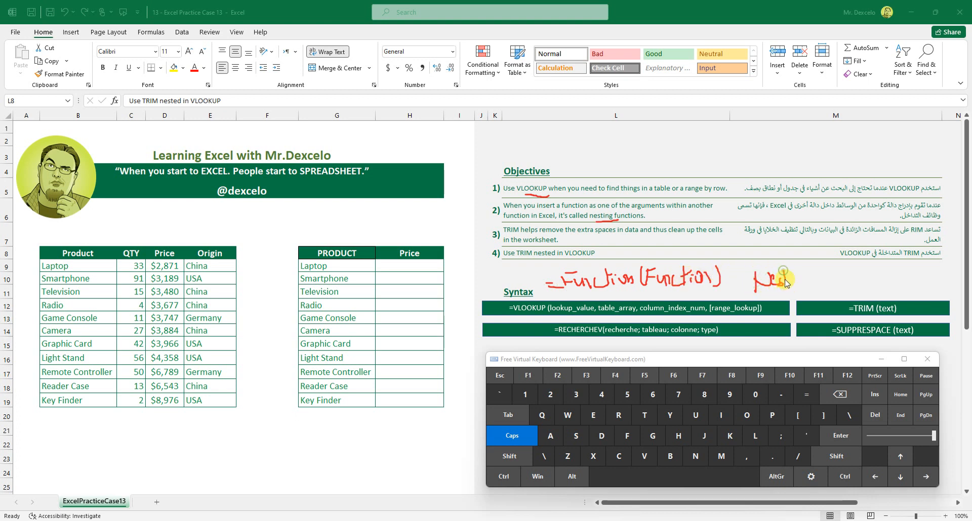
pyautogui.moveTo(793, 283)
pyautogui.mouseDown()
pyautogui.moveTo(813, 268)
pyautogui.moveTo(816, 277)
pyautogui.mouseUp()
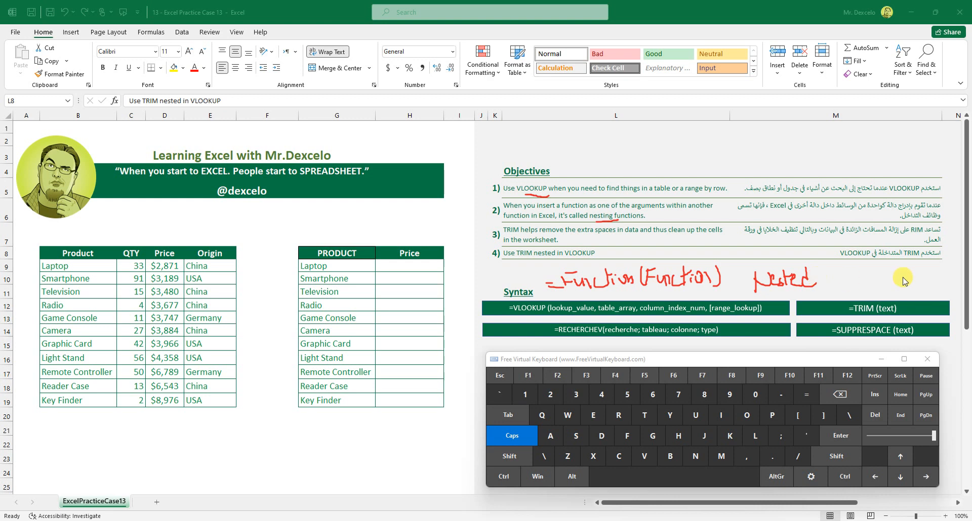
pyautogui.moveTo(889, 277)
pyautogui.mouseDown()
pyautogui.moveTo(876, 284)
pyautogui.moveTo(856, 272)
pyautogui.mouseUp()
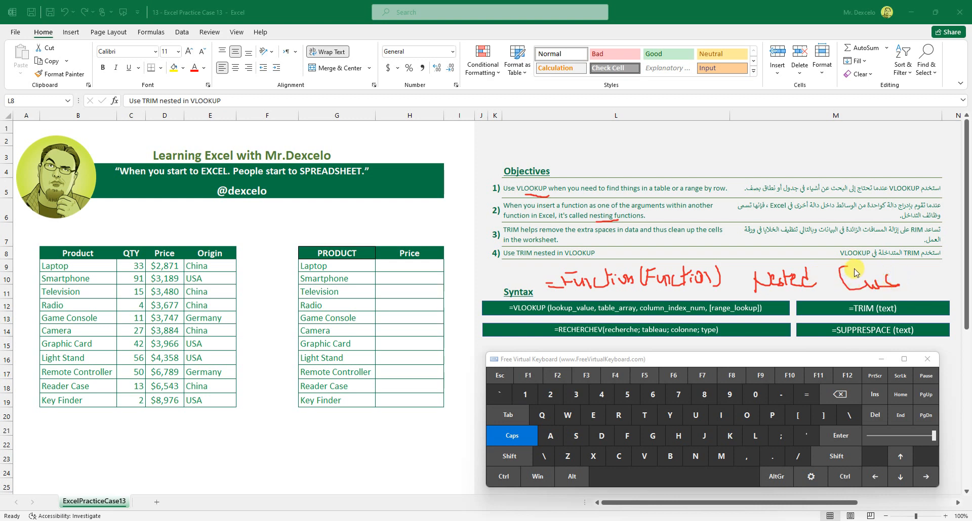
pyautogui.moveTo(788, 271); pyautogui.dragTo(842, 272)
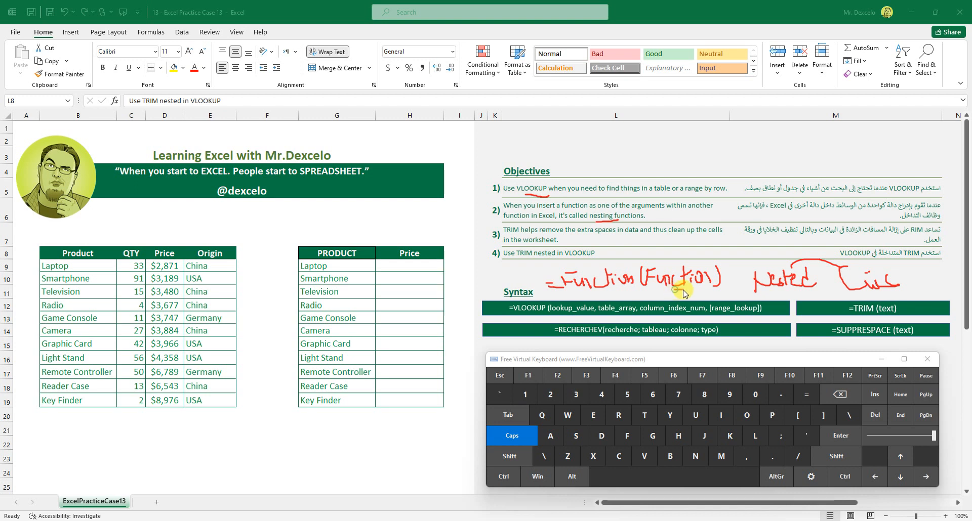
pyautogui.moveTo(502, 228); pyautogui.dragTo(517, 239)
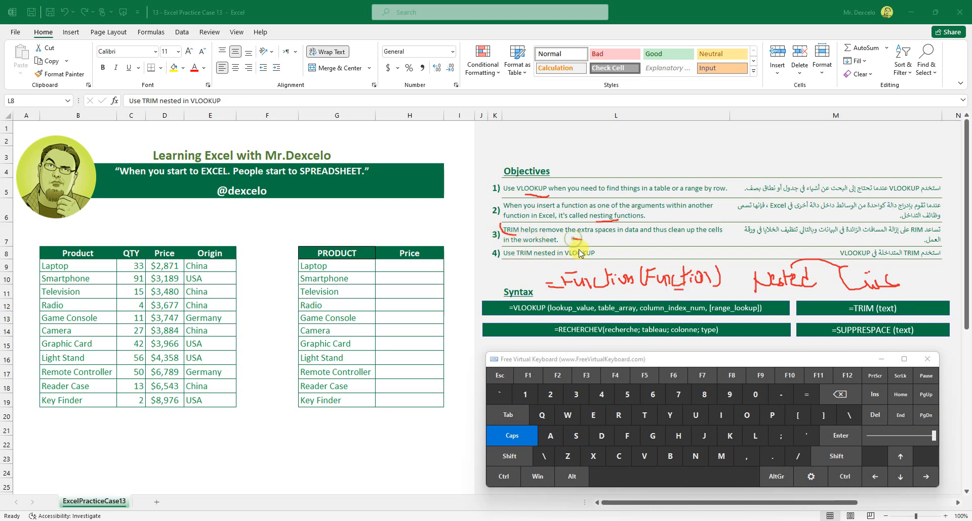
pyautogui.moveTo(520, 261)
pyautogui.mouseDown()
pyautogui.moveTo(546, 272)
pyautogui.moveTo(577, 262)
pyautogui.mouseUp()
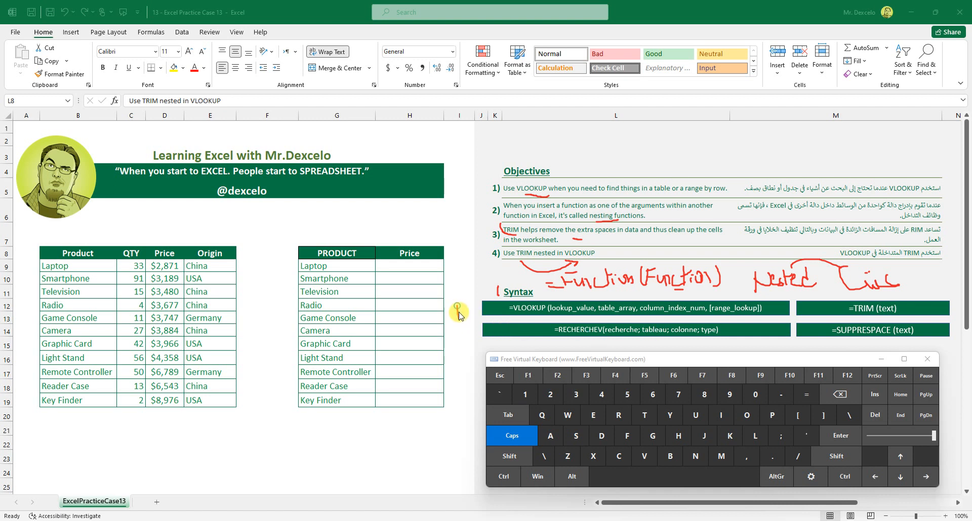
pyautogui.moveTo(460, 316)
pyautogui.mouseDown()
pyautogui.moveTo(458, 307)
pyautogui.moveTo(477, 342)
pyautogui.mouseUp()
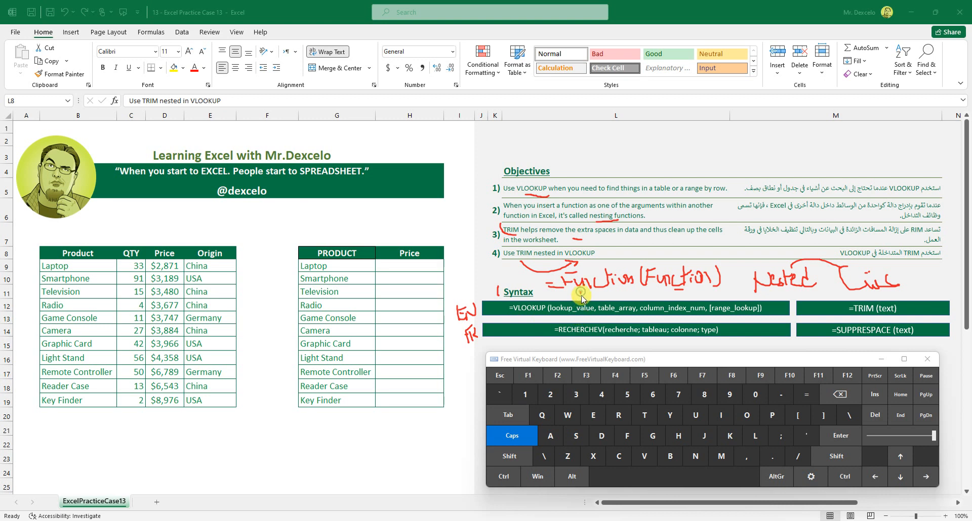
pyautogui.moveTo(627, 298); pyautogui.dragTo(677, 302)
pyautogui.moveTo(562, 300); pyautogui.dragTo(582, 296)
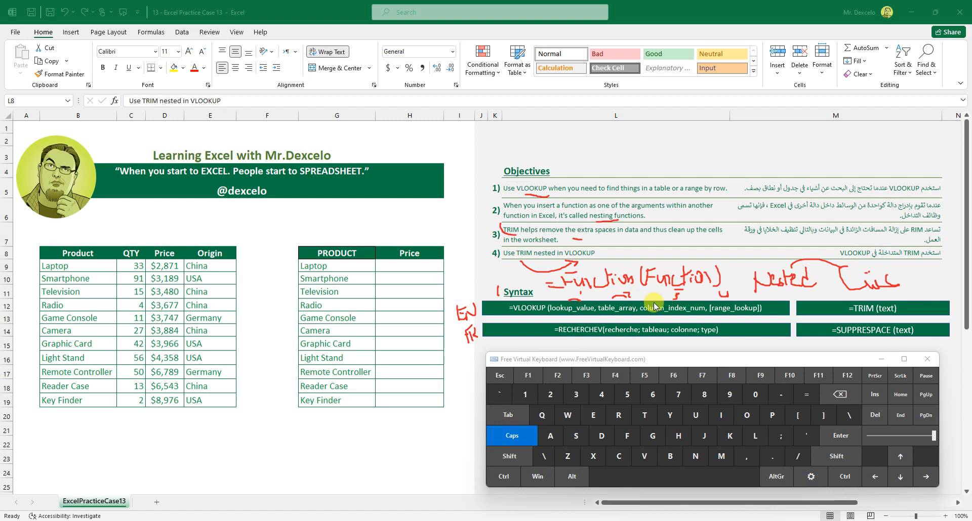
pyautogui.moveTo(578, 319); pyautogui.dragTo(587, 317)
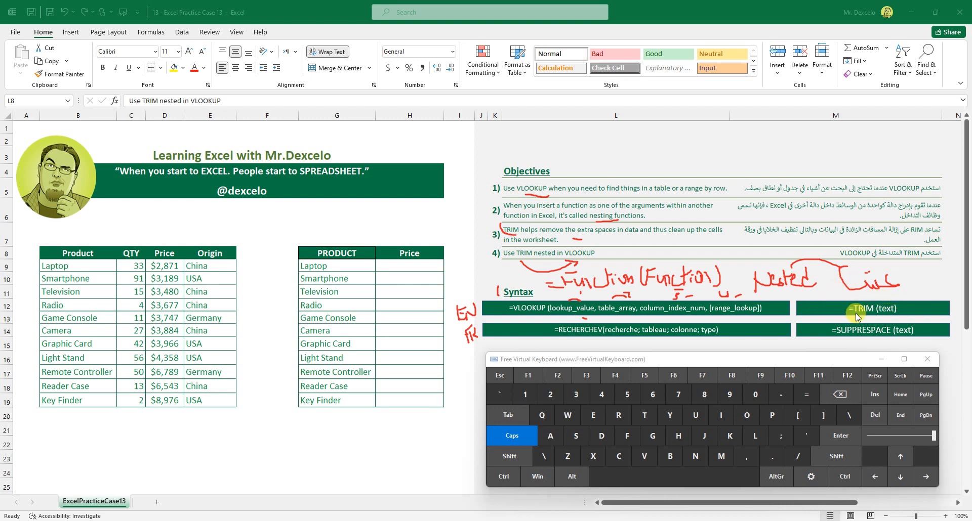
pyautogui.moveTo(859, 298); pyautogui.dragTo(865, 297)
pyautogui.moveTo(568, 339); pyautogui.dragTo(579, 340)
pyautogui.moveTo(850, 340); pyautogui.dragTo(865, 339)
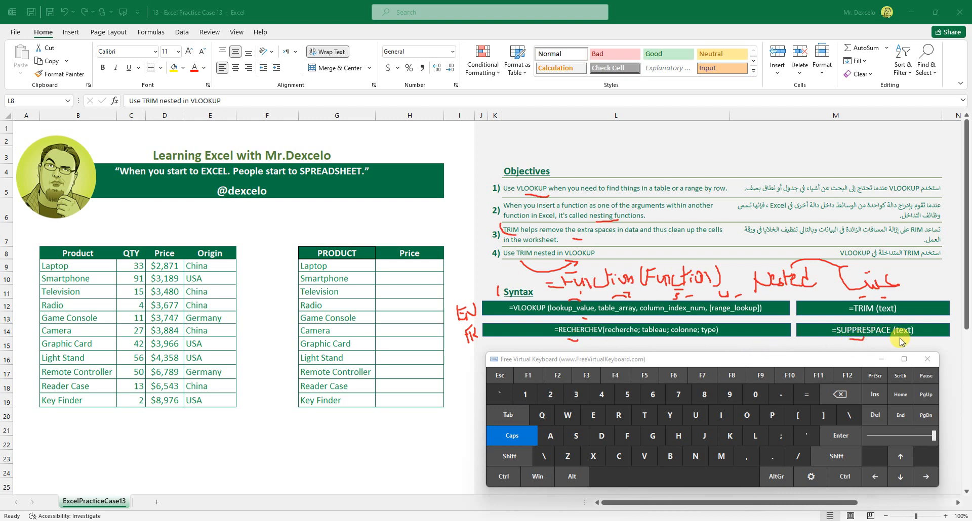
pyautogui.moveTo(841, 338); pyautogui.dragTo(810, 342)
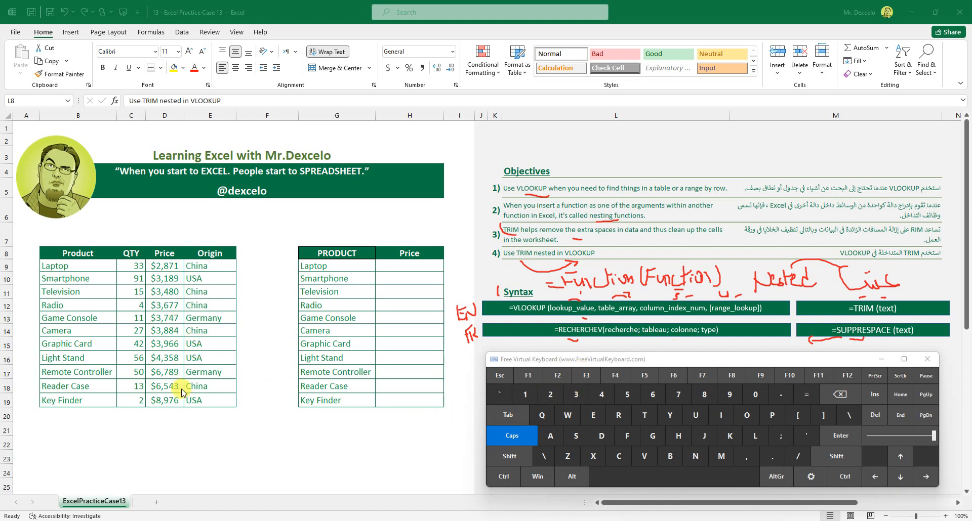
pyautogui.moveTo(57, 423); pyautogui.dragTo(188, 421)
pyautogui.moveTo(334, 418)
pyautogui.mouseDown()
pyautogui.moveTo(375, 431)
pyautogui.moveTo(410, 414)
pyautogui.mouseUp()
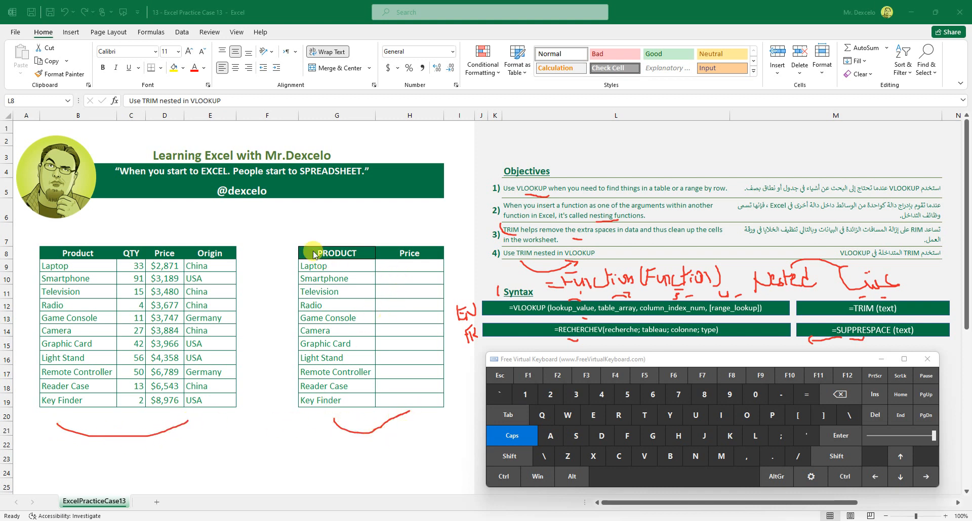
pyautogui.moveTo(76, 236); pyautogui.dragTo(229, 239)
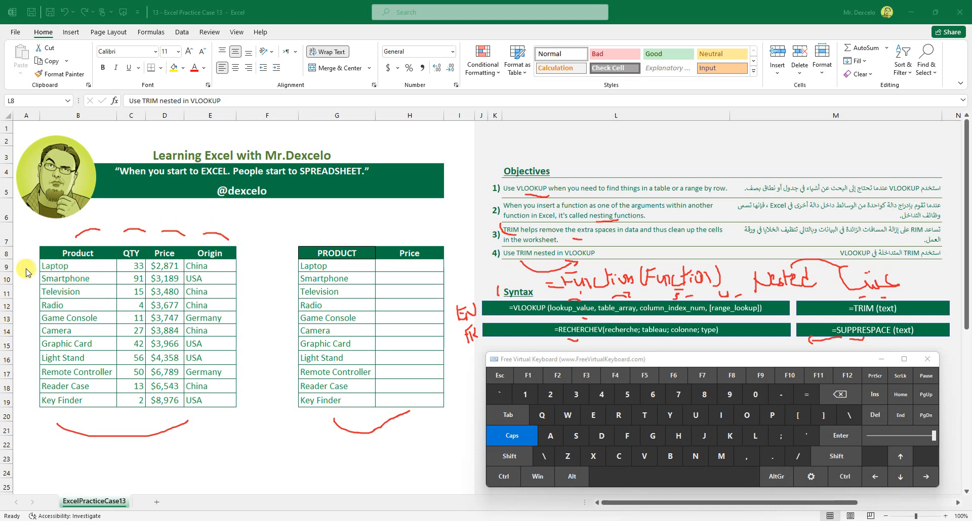
pyautogui.moveTo(325, 236); pyautogui.dragTo(434, 236)
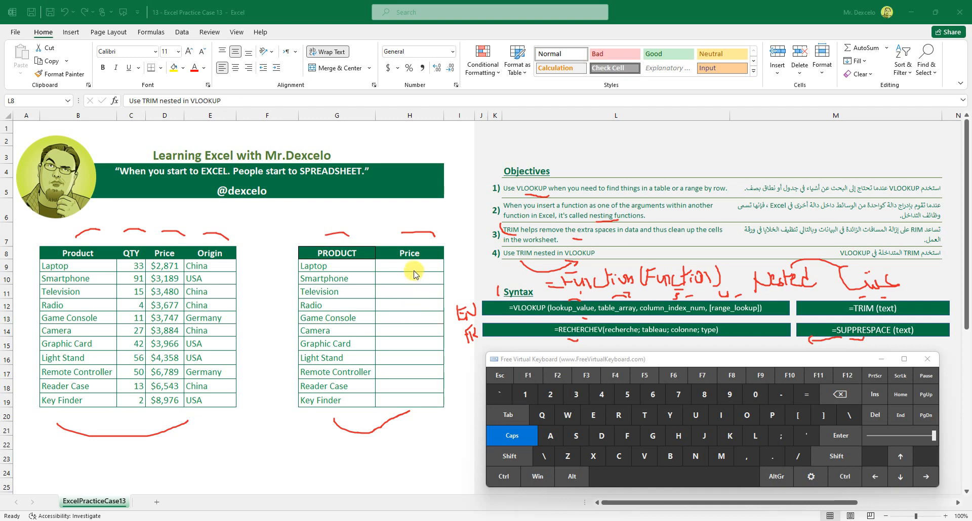
pyautogui.moveTo(406, 267)
pyautogui.mouseDown()
pyautogui.moveTo(410, 408)
pyautogui.moveTo(418, 397)
pyautogui.mouseUp()
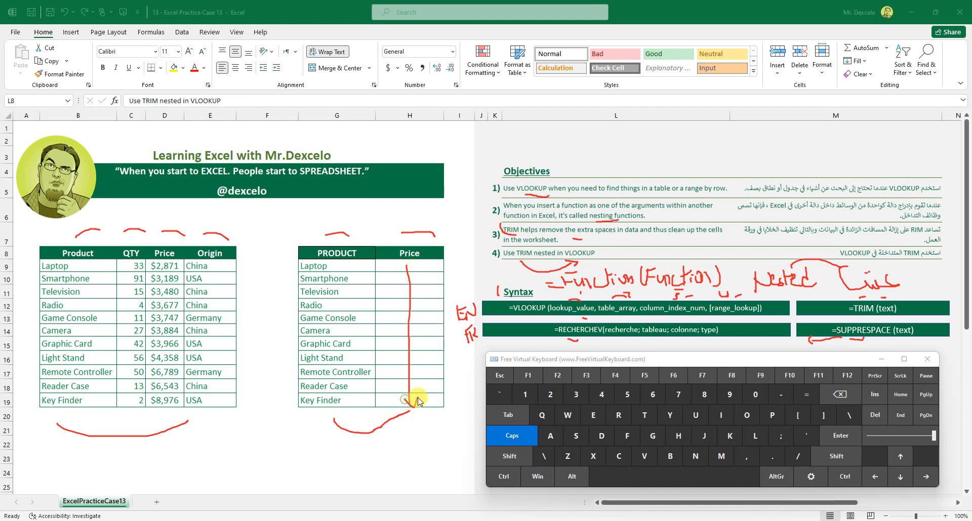
pyautogui.moveTo(283, 268)
pyautogui.mouseDown()
pyautogui.moveTo(253, 272)
pyautogui.moveTo(292, 274)
pyautogui.mouseUp()
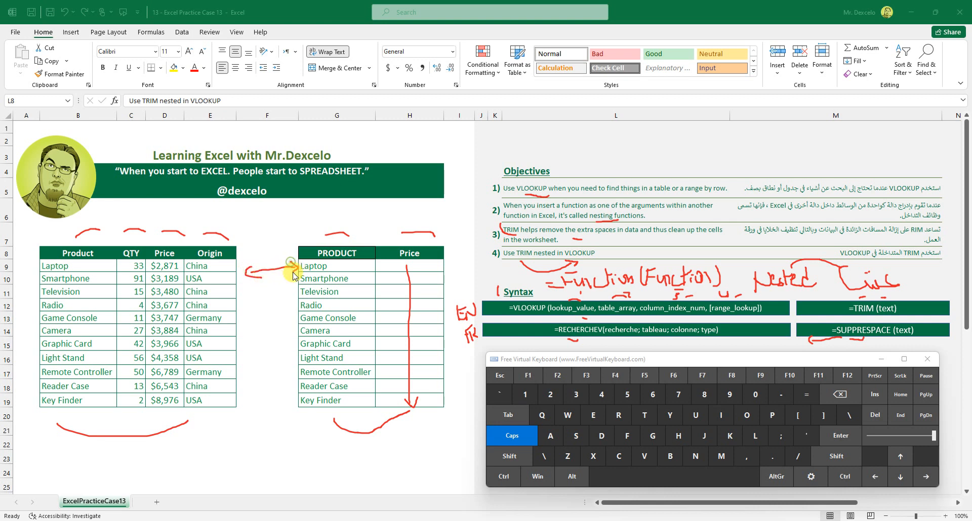
pyautogui.moveTo(380, 262); pyautogui.dragTo(407, 264)
pyautogui.press('Escape')
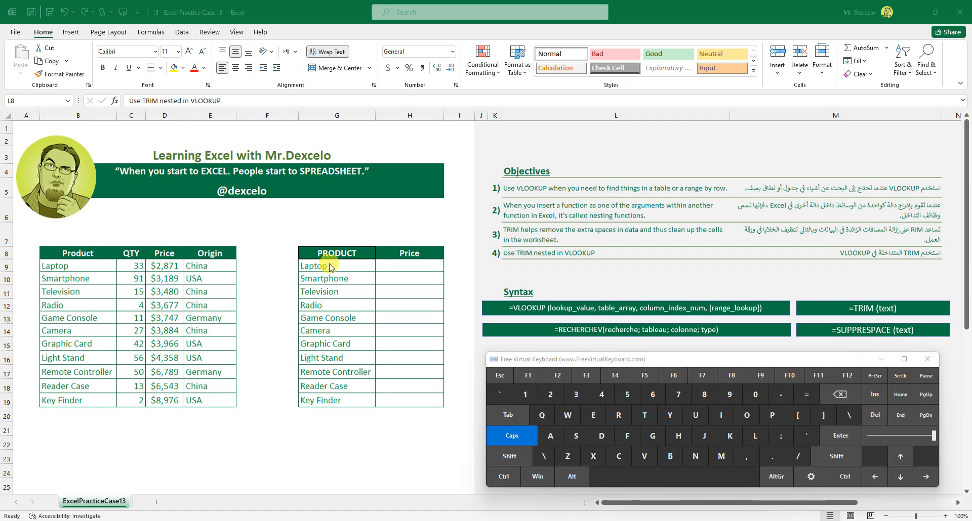
# Select the empty Price cells H9:H19 and start a VLOOKUP formula with G9 as the lookup value.
pyautogui.click(408, 315)
pyautogui.moveTo(406, 267); pyautogui.dragTo(408, 396)
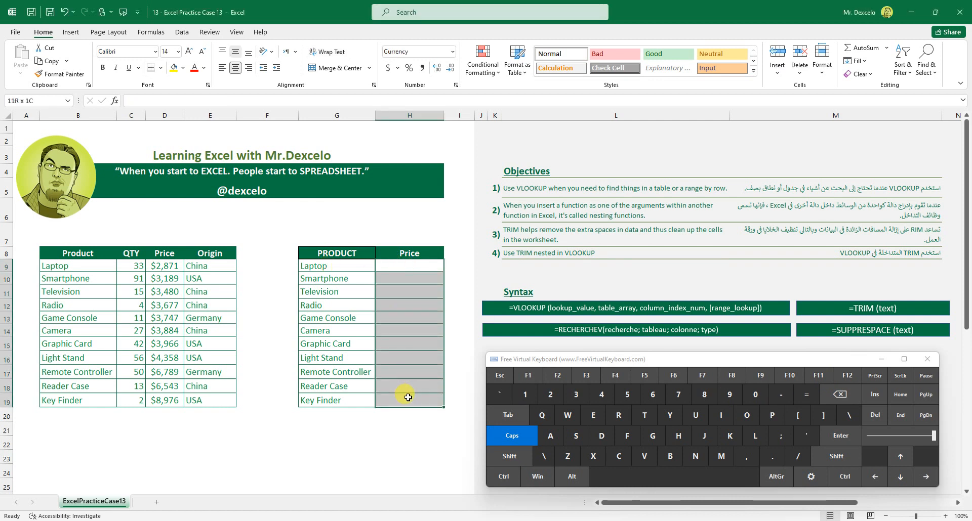
pyautogui.moveTo(404, 264); pyautogui.dragTo(407, 397)
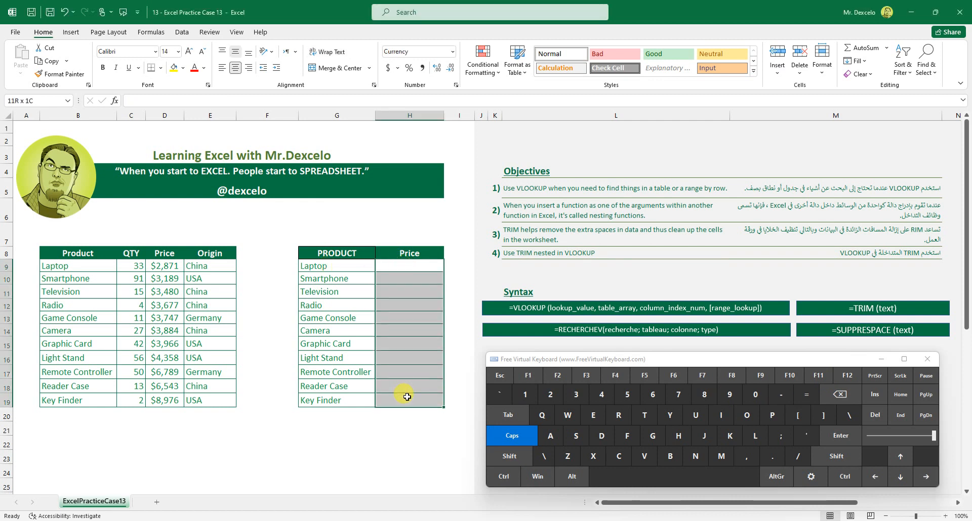
pyautogui.click(807, 395)
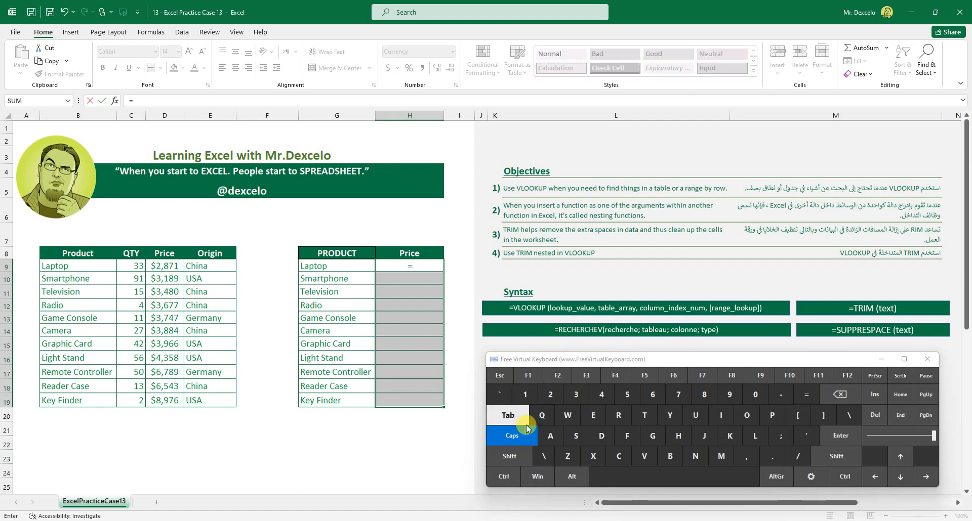
pyautogui.click(650, 455)
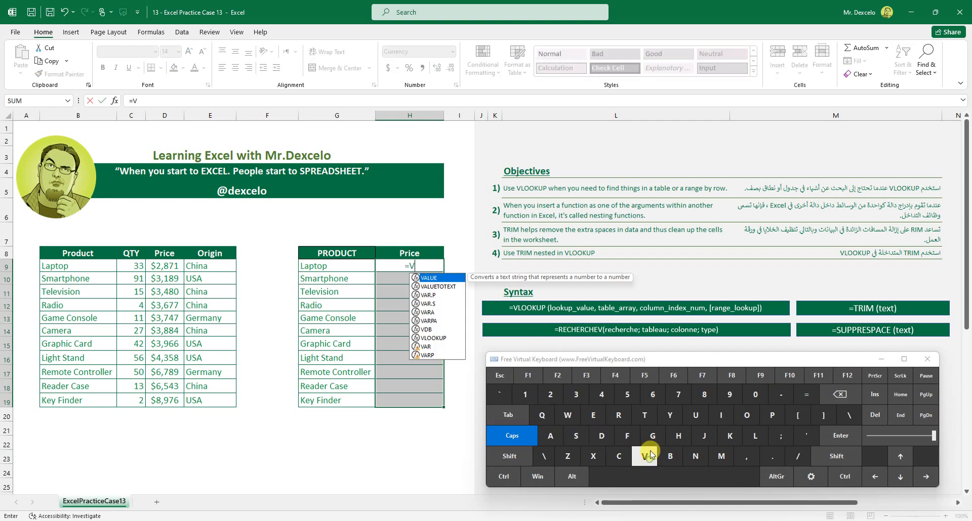
pyautogui.click(755, 436)
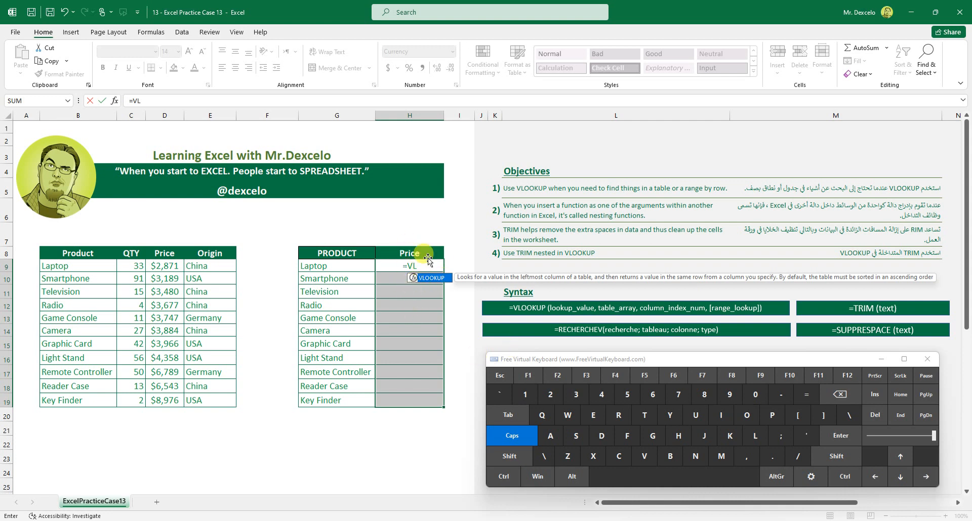
pyautogui.click(508, 415)
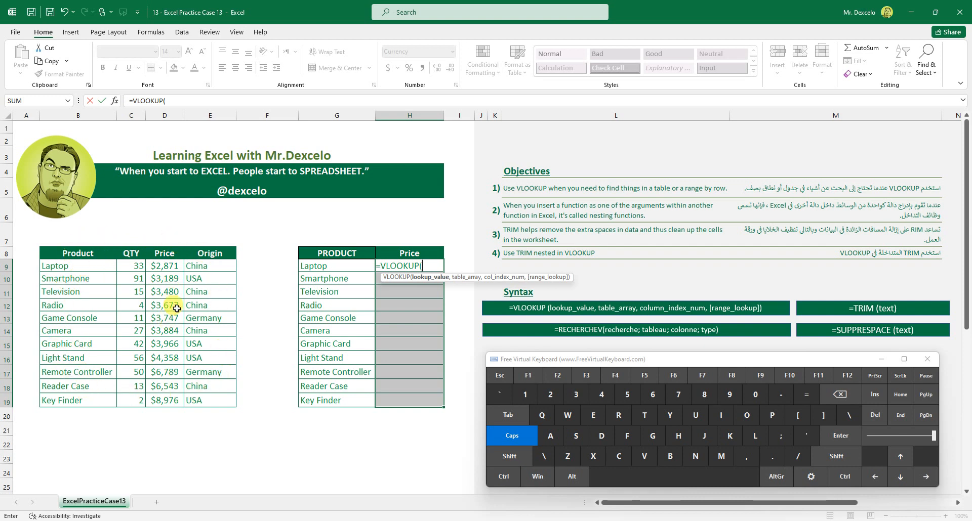
pyautogui.click(329, 263)
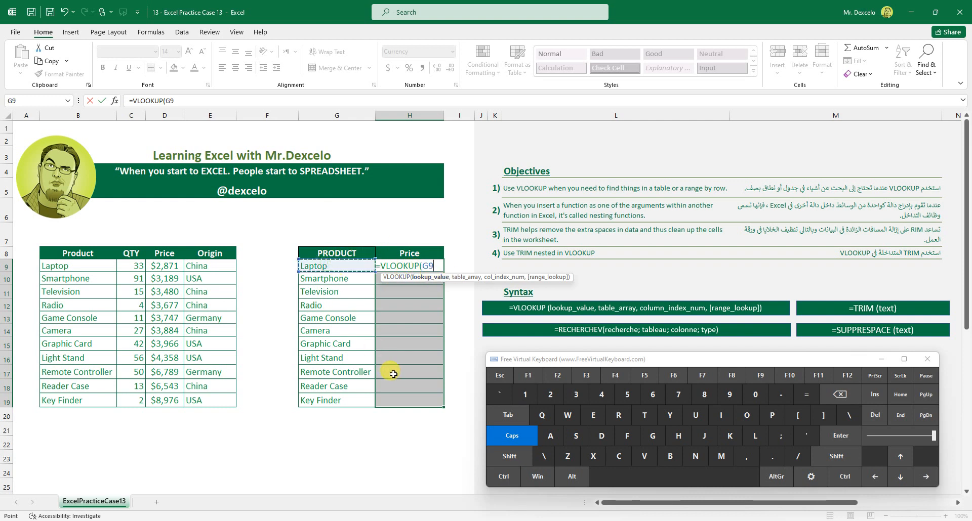
# Add the product, quantity and price data in B9:D19 as the VLOOKUP table array.
pyautogui.click(522, 436)
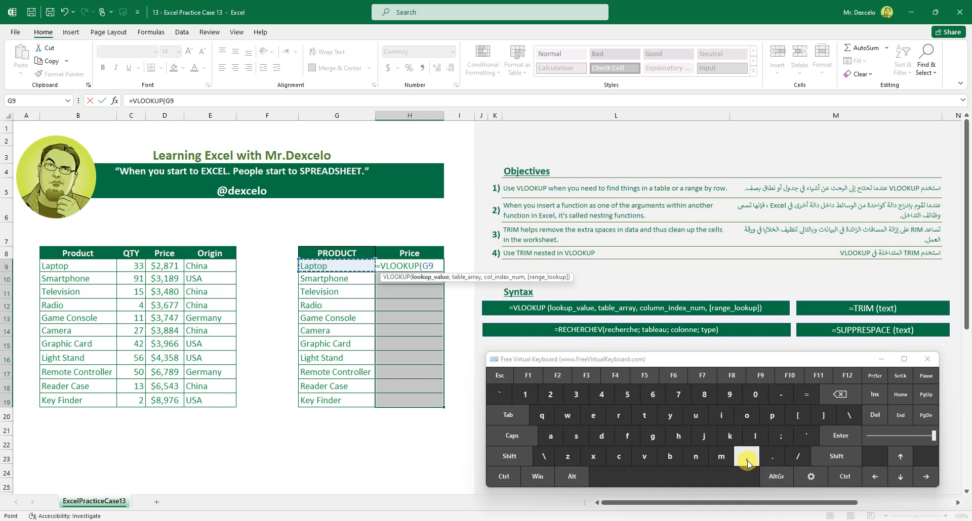
pyautogui.click(748, 458)
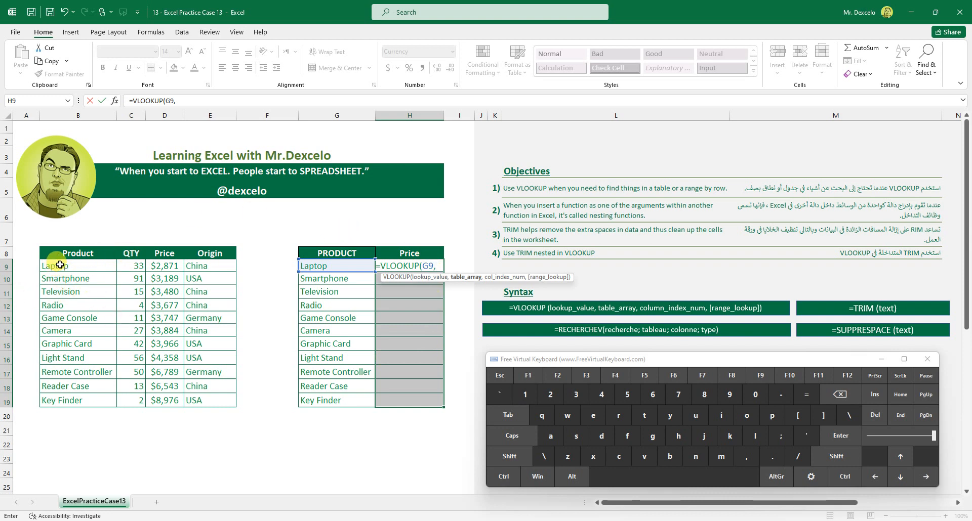
pyautogui.moveTo(60, 265); pyautogui.dragTo(75, 399)
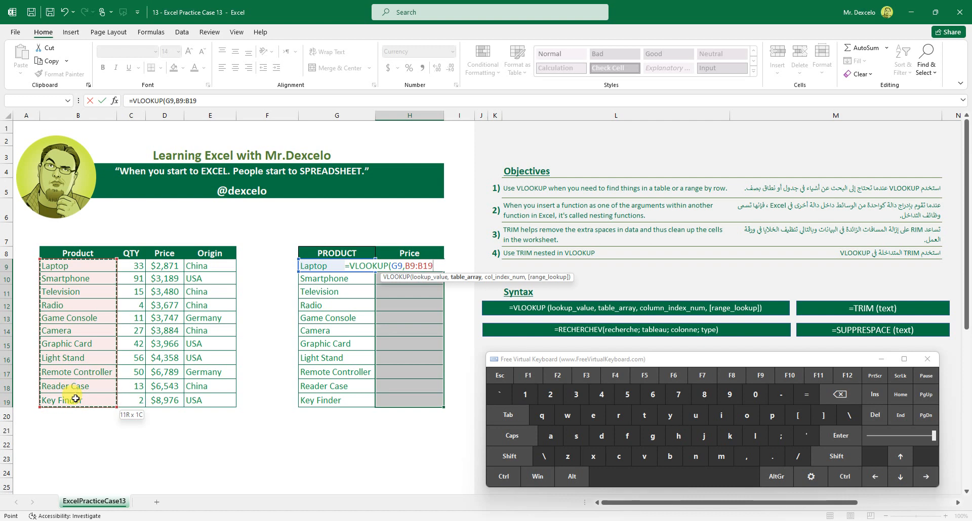
pyautogui.moveTo(82, 399); pyautogui.dragTo(209, 401)
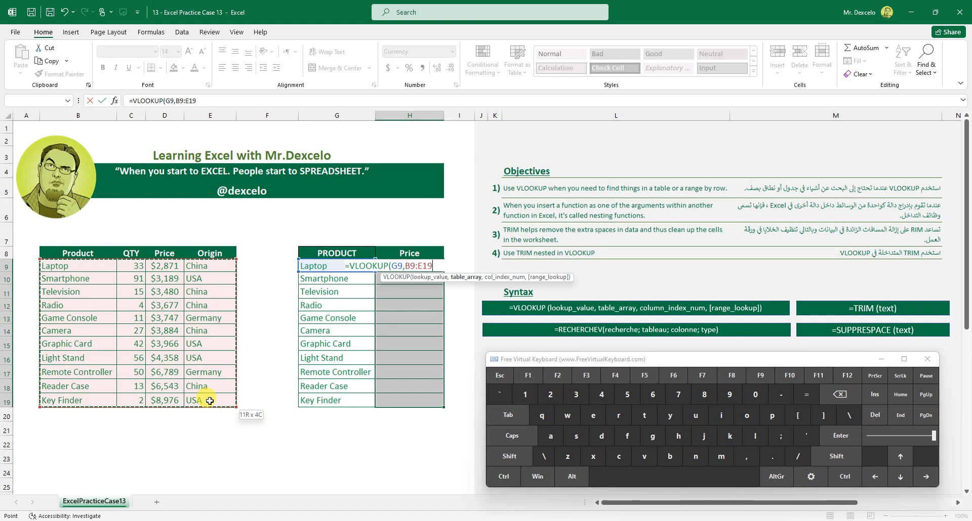
pyautogui.moveTo(209, 401); pyautogui.dragTo(175, 393)
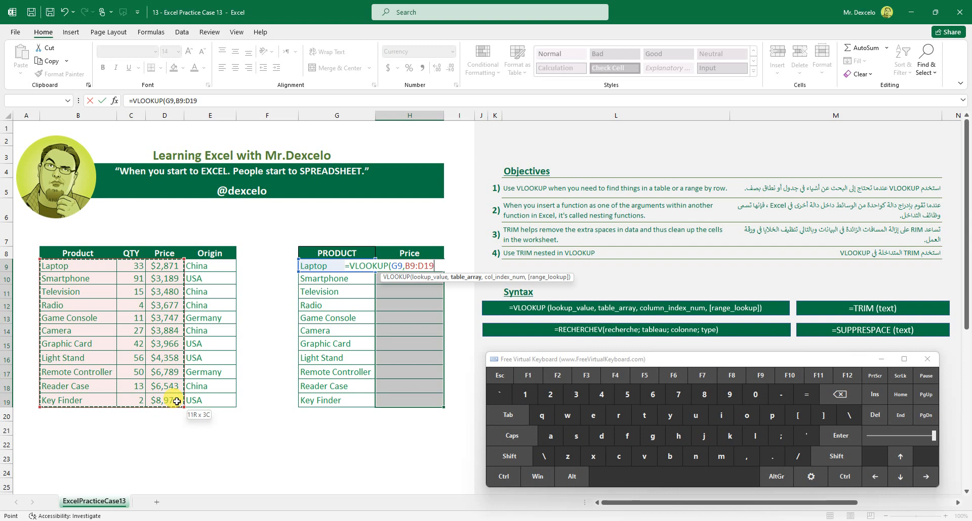
pyautogui.moveTo(176, 402); pyautogui.dragTo(177, 402)
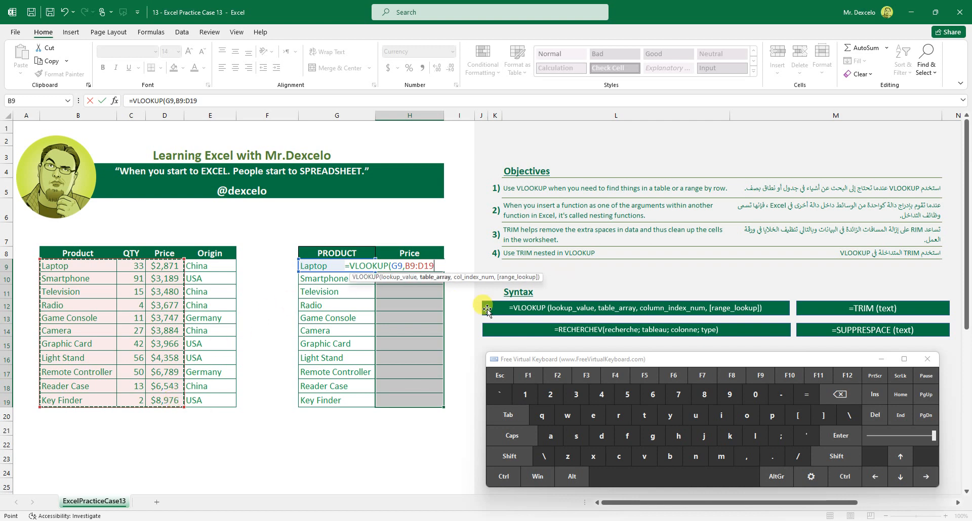
# Lock the rows of the VLOOKUP table array as B$9:D$19 and set the column index to 3.
pyautogui.click(617, 377)
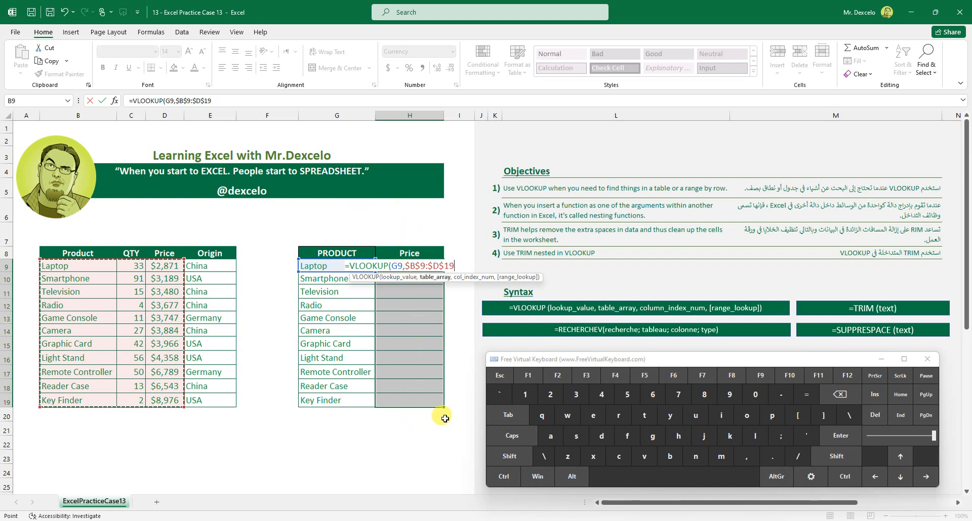
pyautogui.click(615, 375)
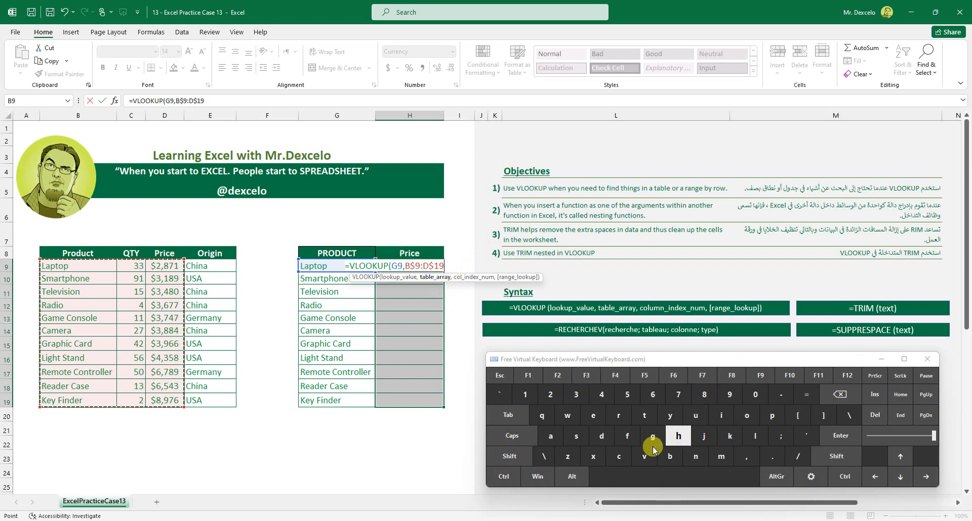
pyautogui.click(746, 456)
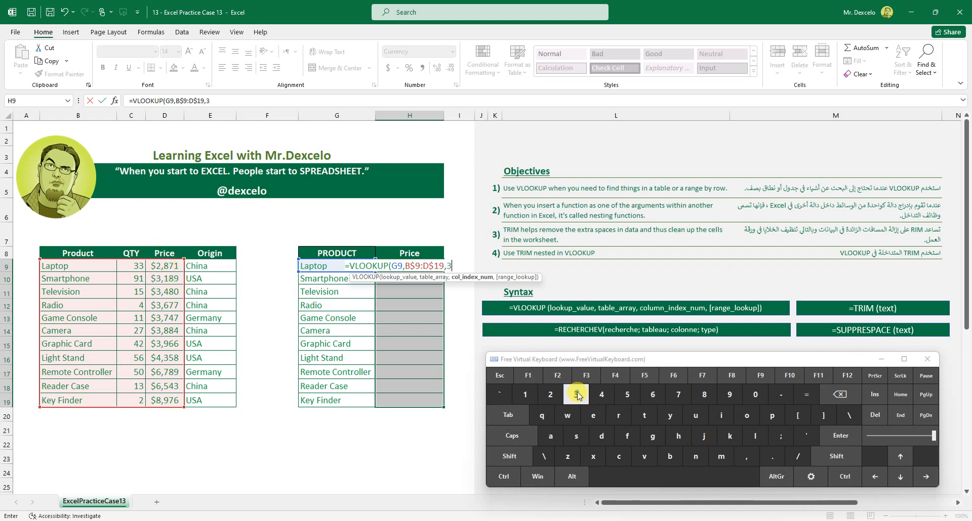
# Set the range lookup to 0, close the VLOOKUP formula and enter it in all selected Price cells H9:H19.
pyautogui.click(754, 457)
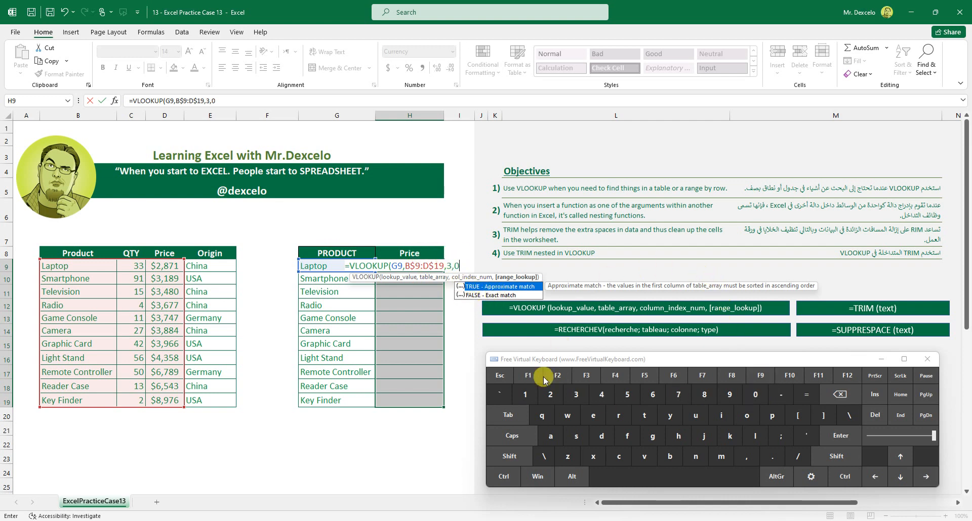
pyautogui.click(515, 470)
pyautogui.click(510, 456)
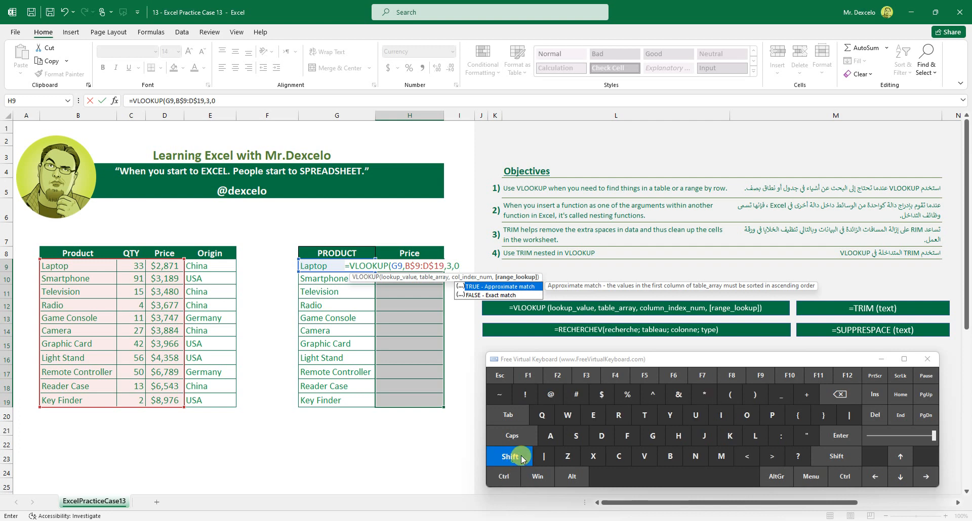
pyautogui.click(754, 394)
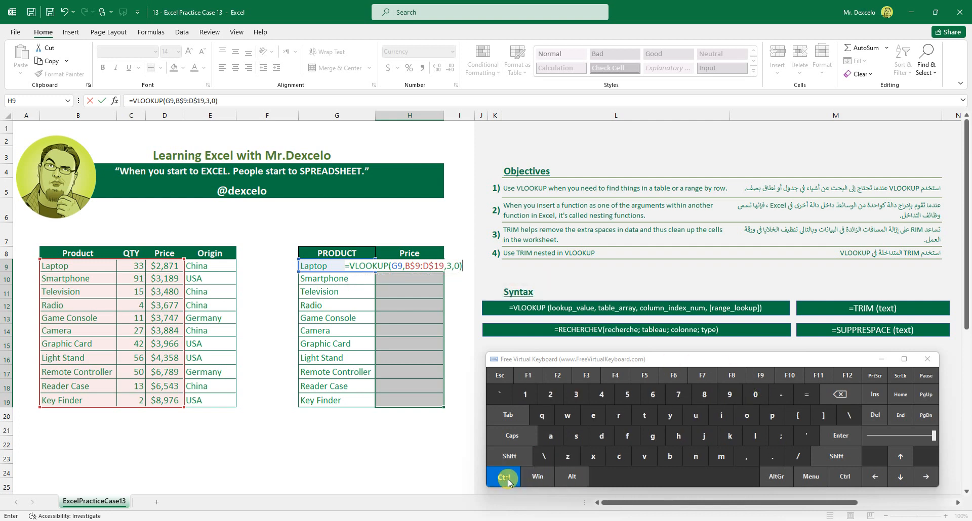
pyautogui.click(840, 436)
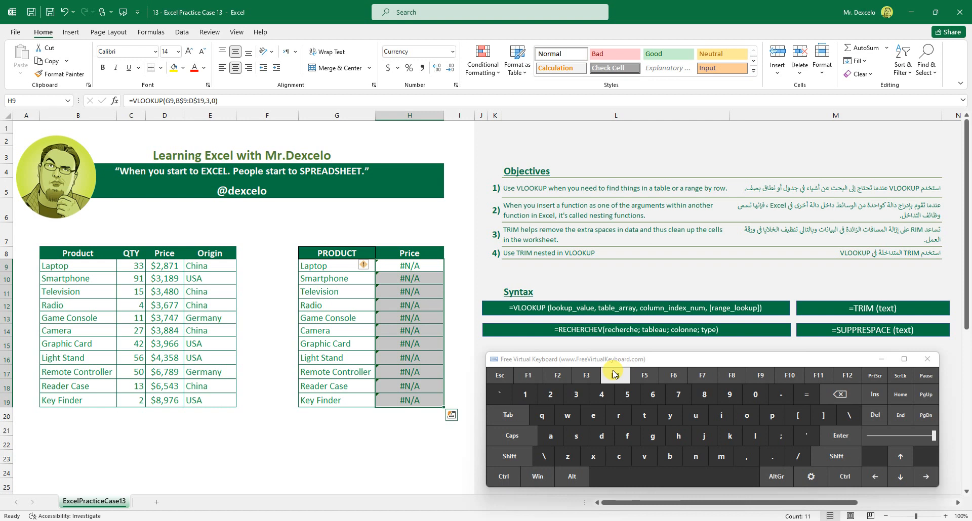
# Compare the Laptop entries in B9 and G9, and check the product names in G9:G12 for trailing spaces.
pyautogui.moveTo(363, 266)
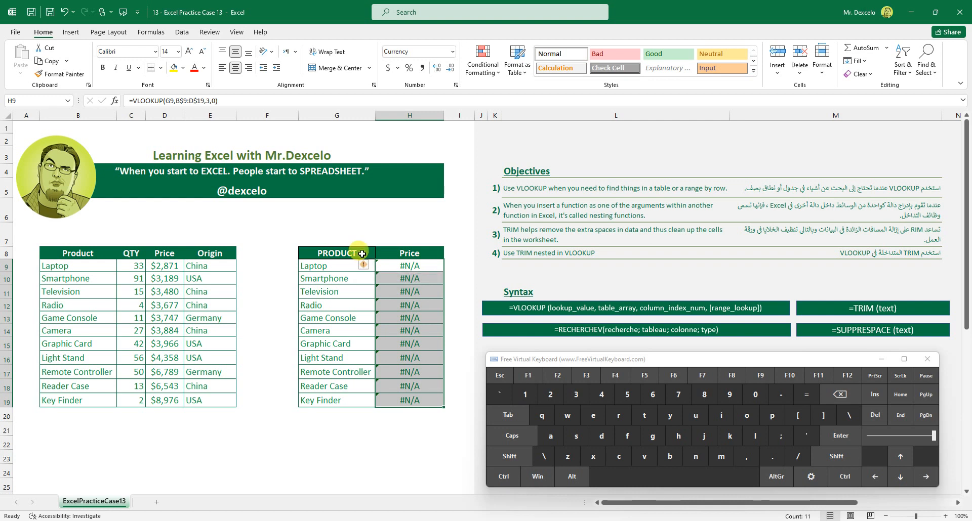
pyautogui.click(327, 267)
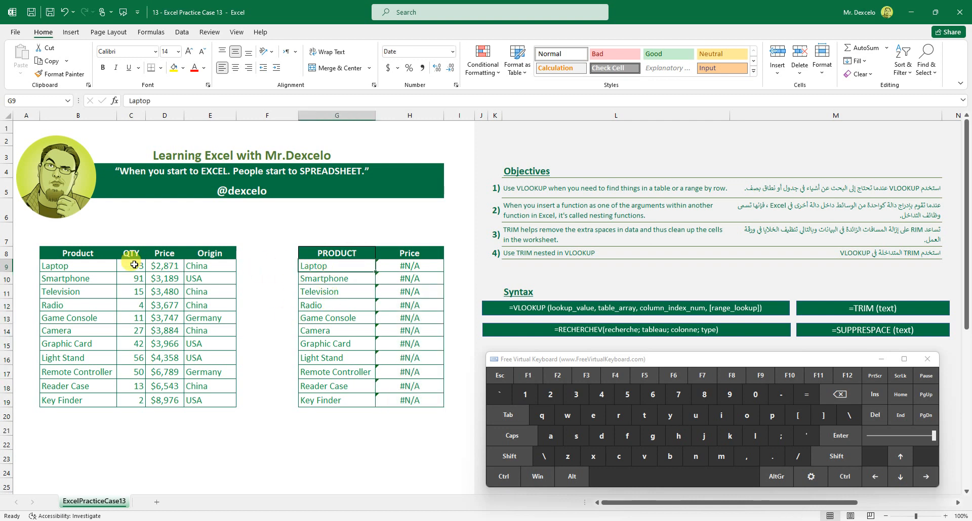
pyautogui.click(80, 266)
pyautogui.click(348, 265)
pyautogui.click(84, 264)
pyautogui.click(332, 267)
pyautogui.click(104, 269)
pyautogui.click(332, 267)
pyautogui.click(557, 375)
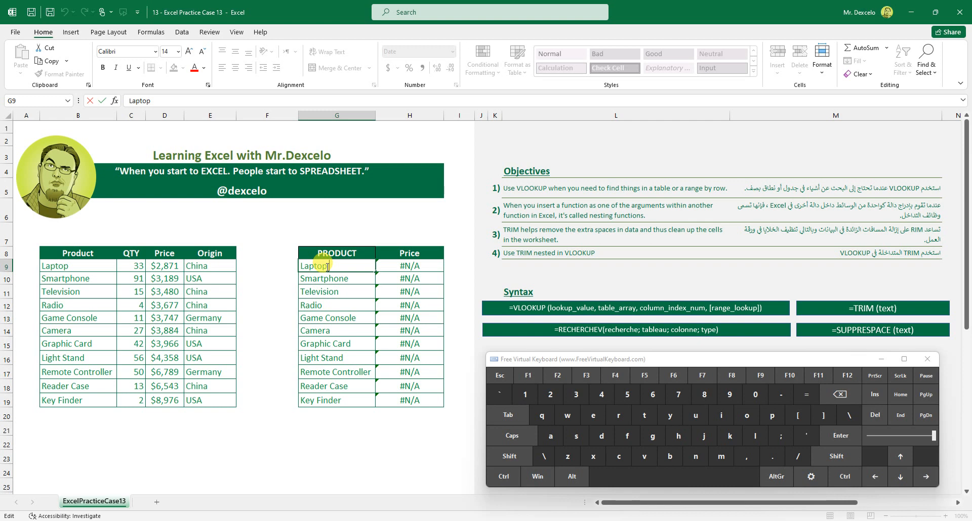
pyautogui.click(355, 278)
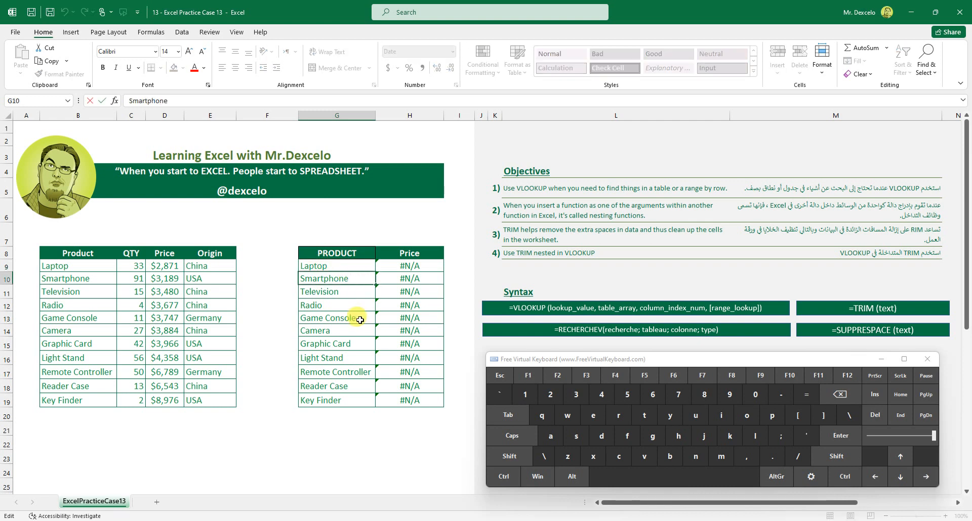
pyautogui.doubleClick(347, 292)
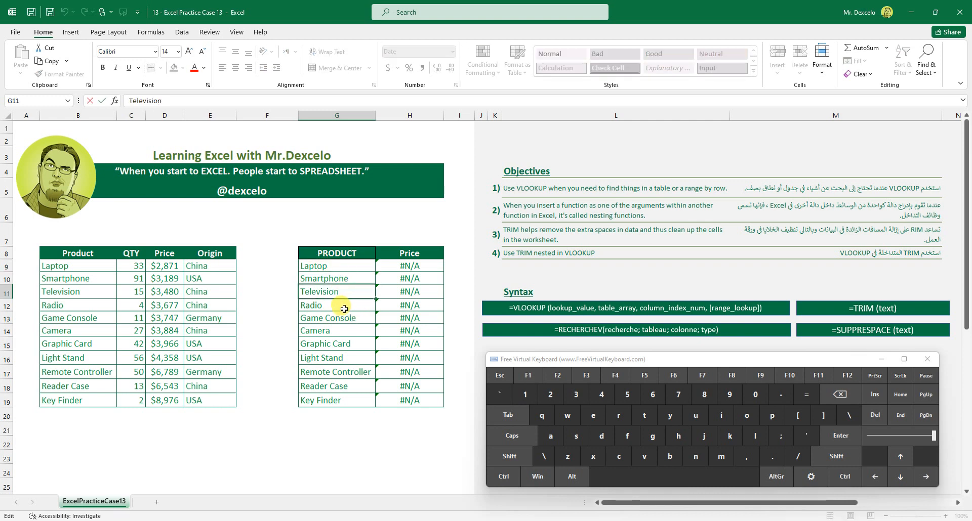
pyautogui.doubleClick(348, 307)
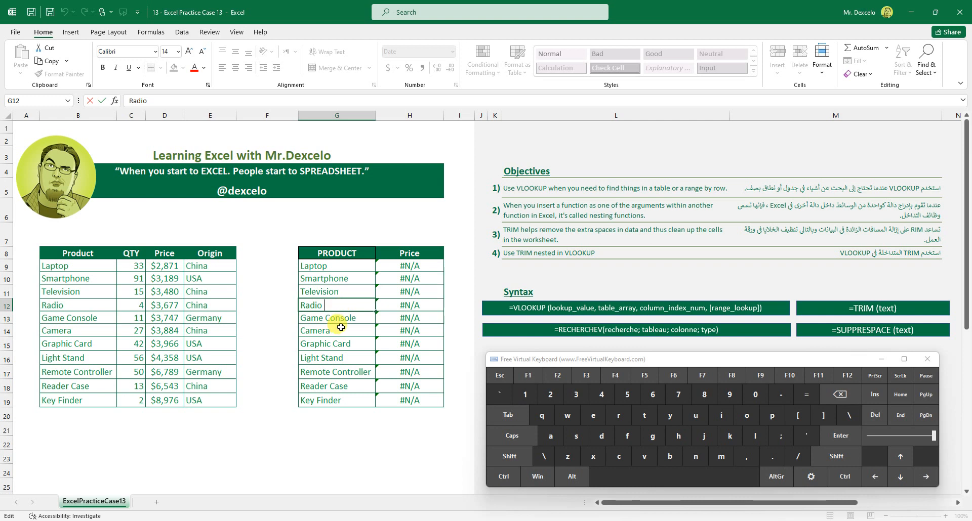
pyautogui.click(341, 328)
# Check the product names in B9:B11 of the first table for trailing spaces.
pyautogui.click(77, 269)
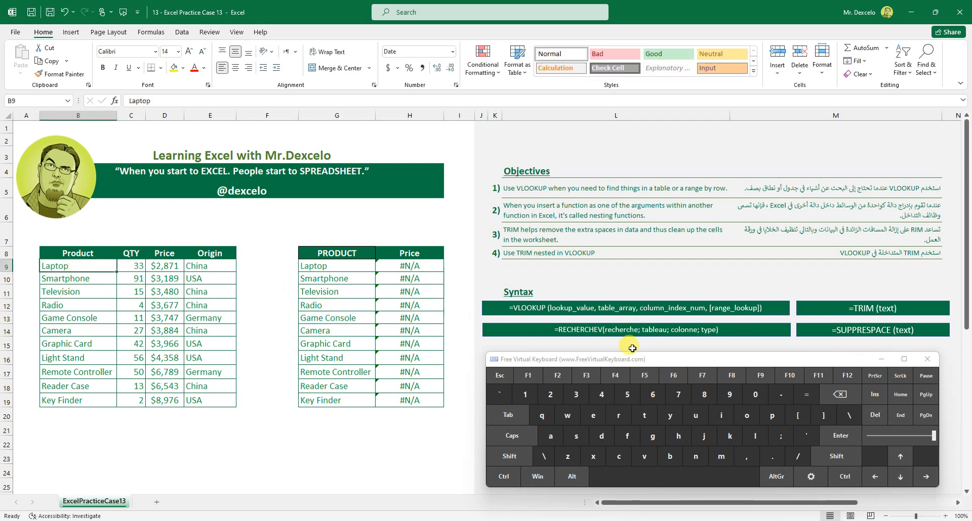
pyautogui.click(558, 375)
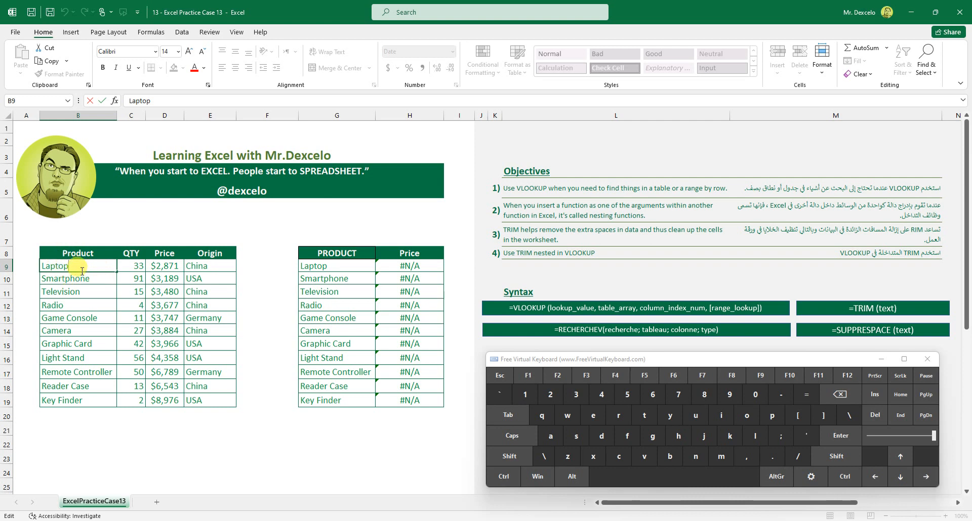
pyautogui.press('Return')
pyautogui.press('F2')
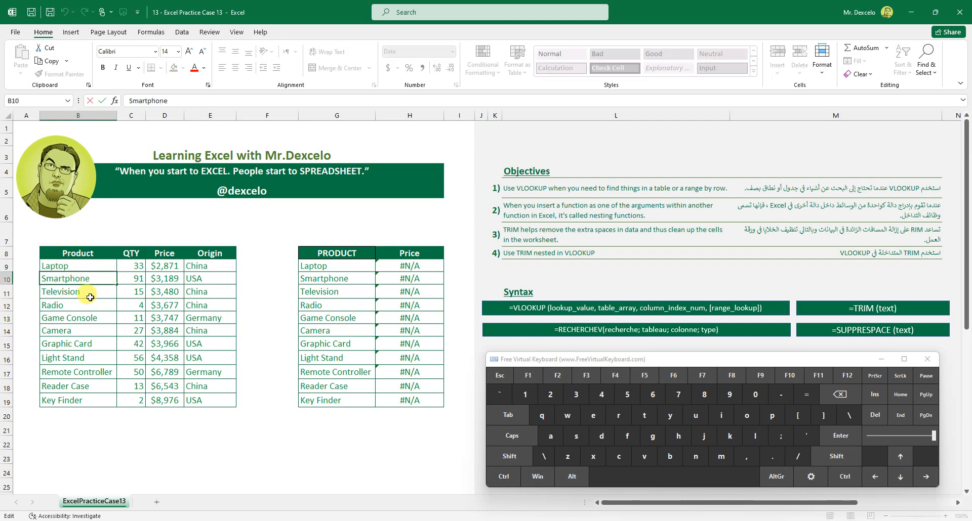
pyautogui.press('Return')
pyautogui.press('F2')
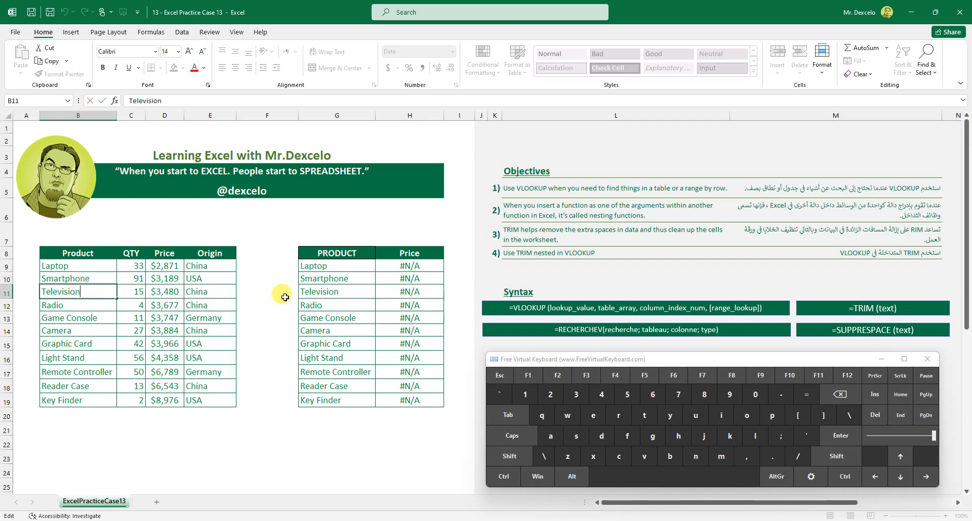
# Compare the product names in G9:G19 with those in B9:B19 for extra spaces.
pyautogui.click(352, 274)
pyautogui.click(341, 354)
pyautogui.click(337, 266)
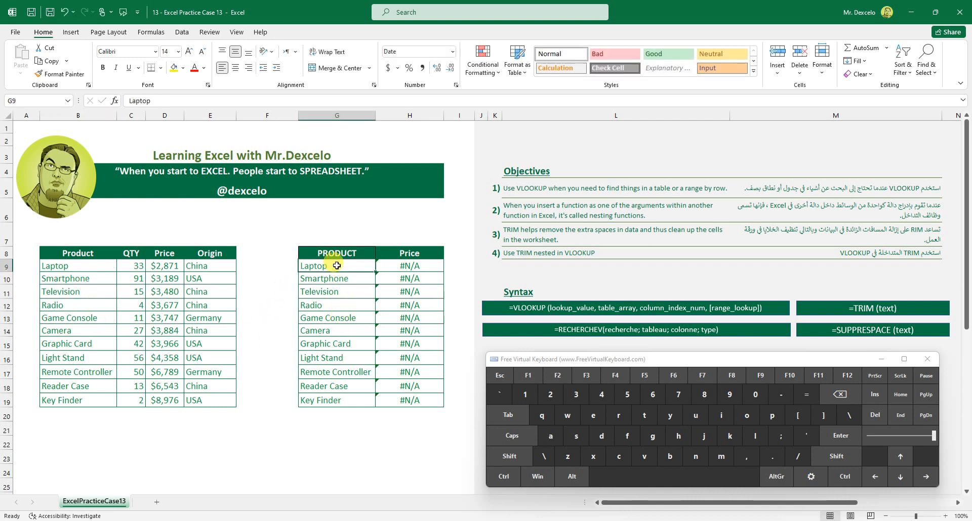
pyautogui.click(337, 357)
pyautogui.click(341, 264)
pyautogui.press('F2')
pyautogui.click(347, 318)
pyautogui.click(349, 264)
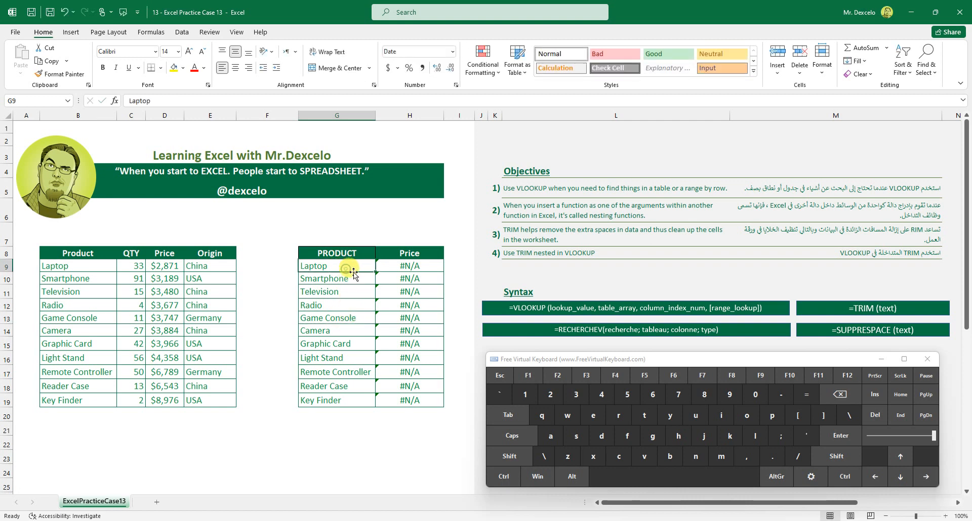
pyautogui.moveTo(354, 264); pyautogui.dragTo(350, 402)
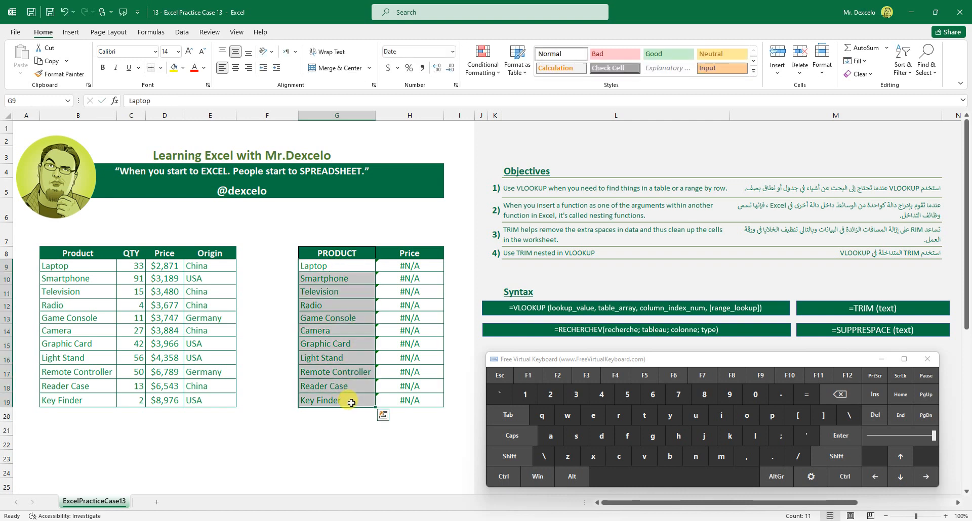
pyautogui.doubleClick(342, 268)
pyautogui.moveTo(76, 265); pyautogui.dragTo(92, 400)
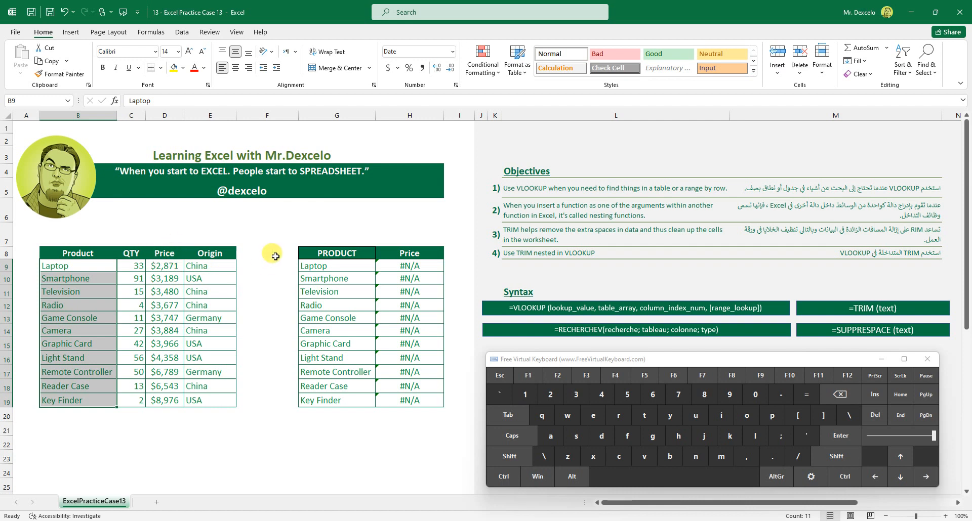
pyautogui.click(344, 264)
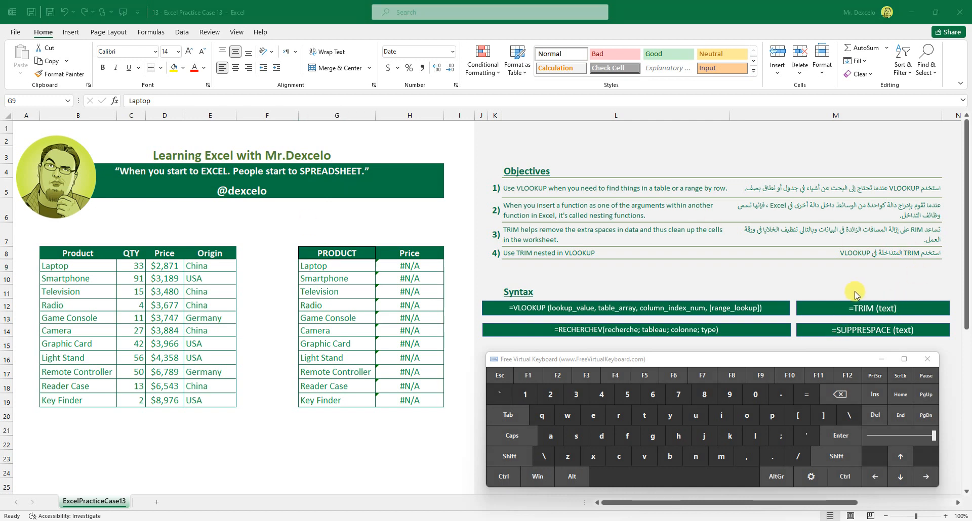
pyautogui.moveTo(850, 292); pyautogui.dragTo(884, 294)
pyautogui.moveTo(843, 341); pyautogui.dragTo(880, 339)
pyautogui.moveTo(826, 294); pyautogui.dragTo(785, 288)
pyautogui.moveTo(708, 283)
pyautogui.mouseDown()
pyautogui.moveTo(747, 274)
pyautogui.moveTo(751, 281)
pyautogui.moveTo(720, 296)
pyautogui.moveTo(730, 284)
pyautogui.moveTo(745, 288)
pyautogui.mouseUp()
pyautogui.moveTo(684, 280)
pyautogui.mouseDown()
pyautogui.moveTo(661, 286)
pyautogui.moveTo(699, 281)
pyautogui.moveTo(651, 278)
pyautogui.mouseUp()
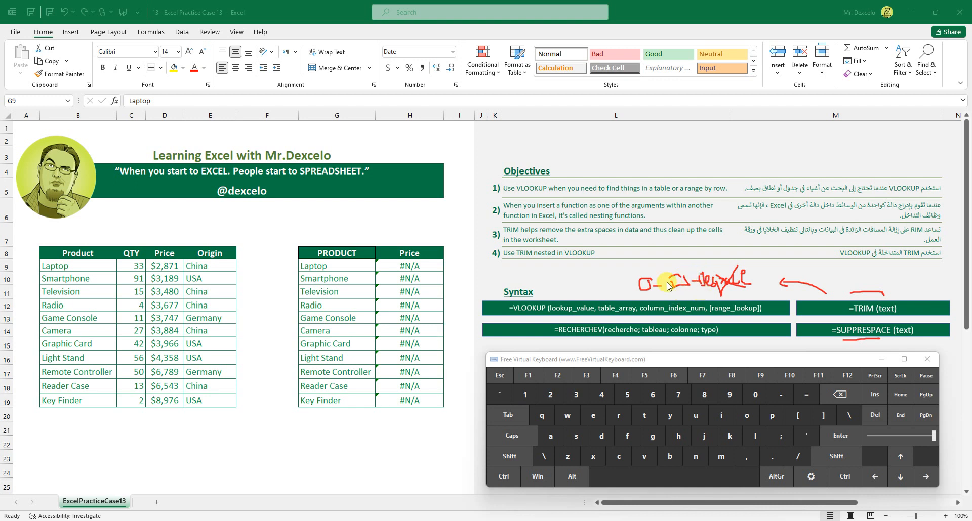
pyautogui.moveTo(641, 273); pyautogui.dragTo(700, 266)
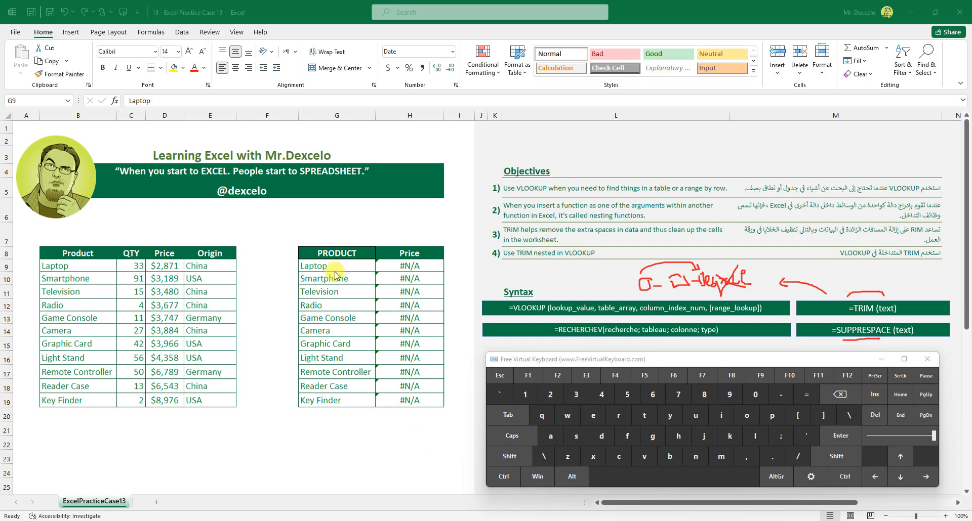
pyautogui.moveTo(855, 290); pyautogui.dragTo(873, 287)
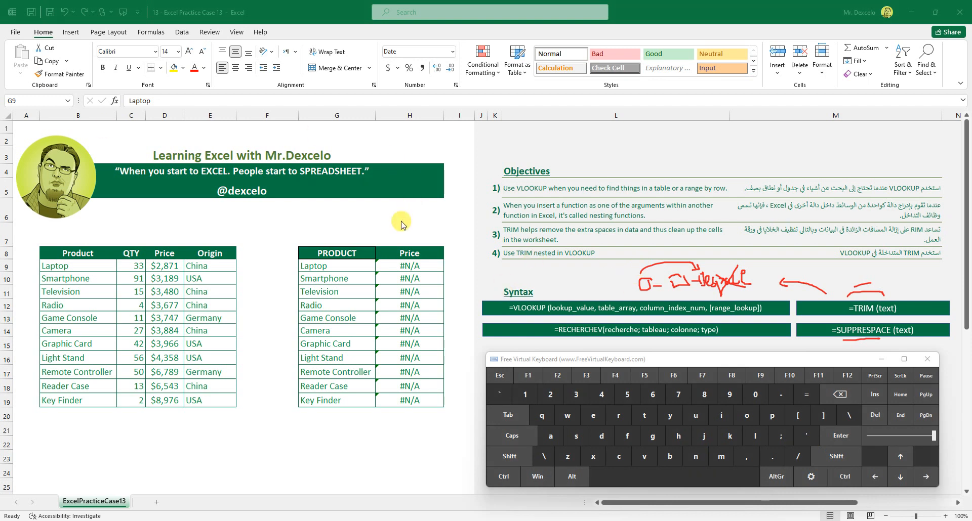
pyautogui.click(391, 257)
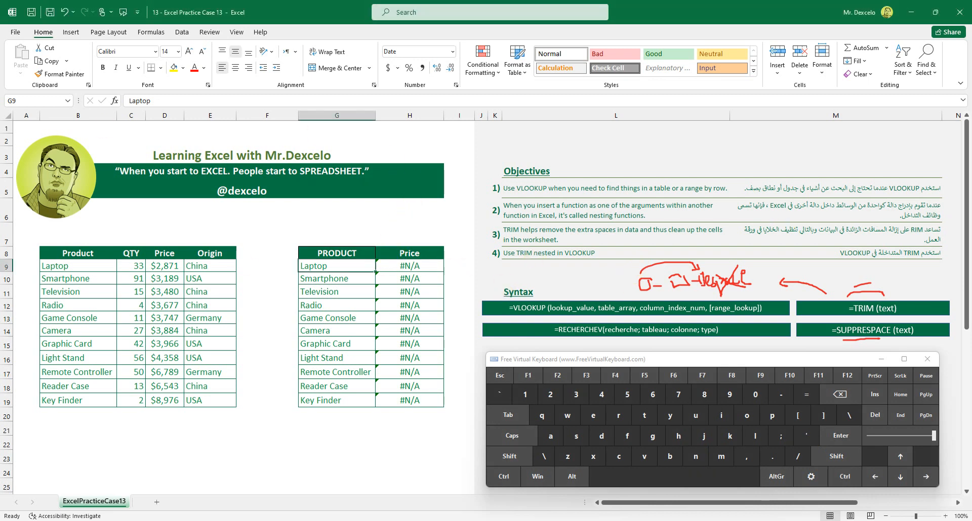
pyautogui.press('Escape')
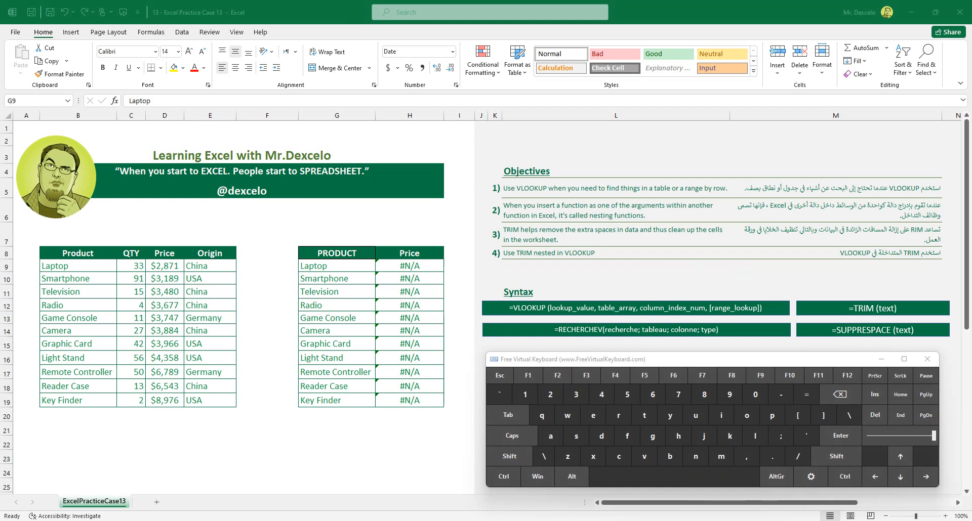
# Clear the VLOOKUP formulas from the Price cells H9:H19.
pyautogui.moveTo(410, 265); pyautogui.dragTo(419, 397)
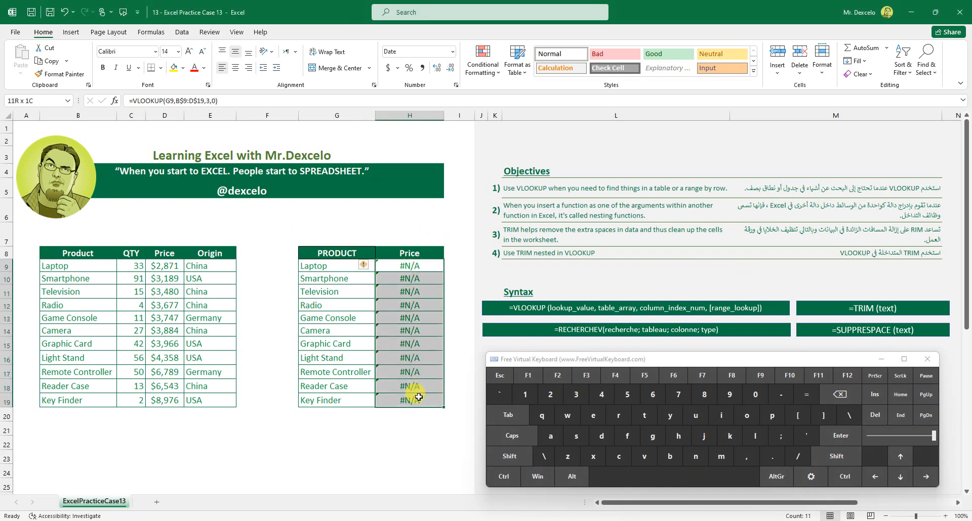
pyautogui.click(874, 415)
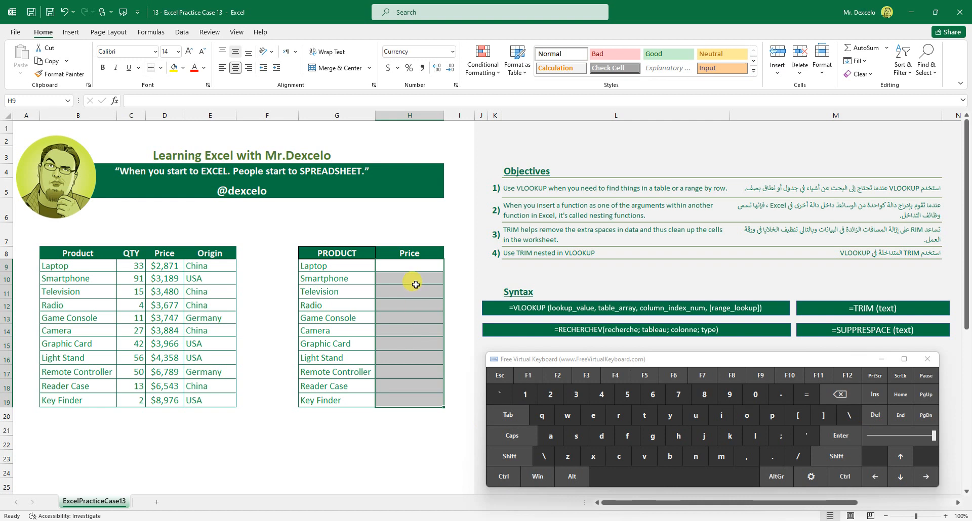
pyautogui.click(415, 265)
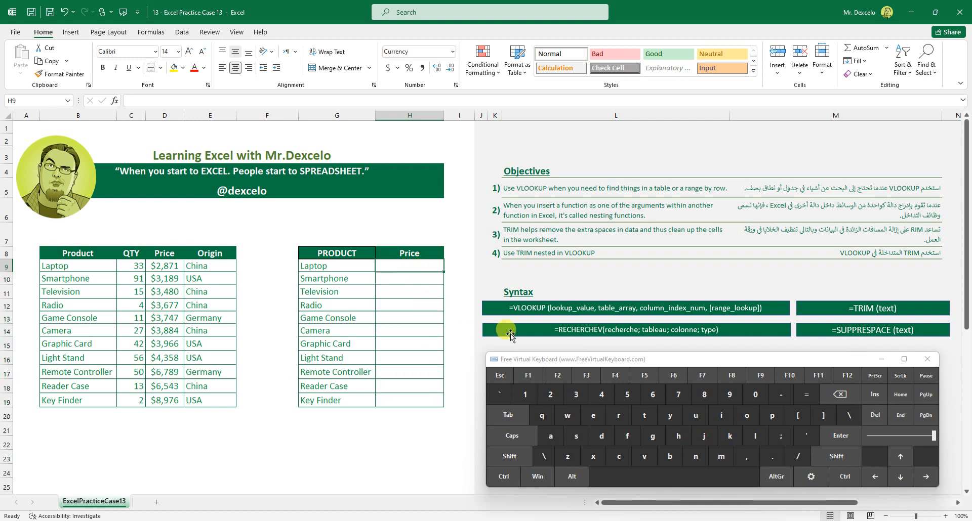
pyautogui.press('F5')
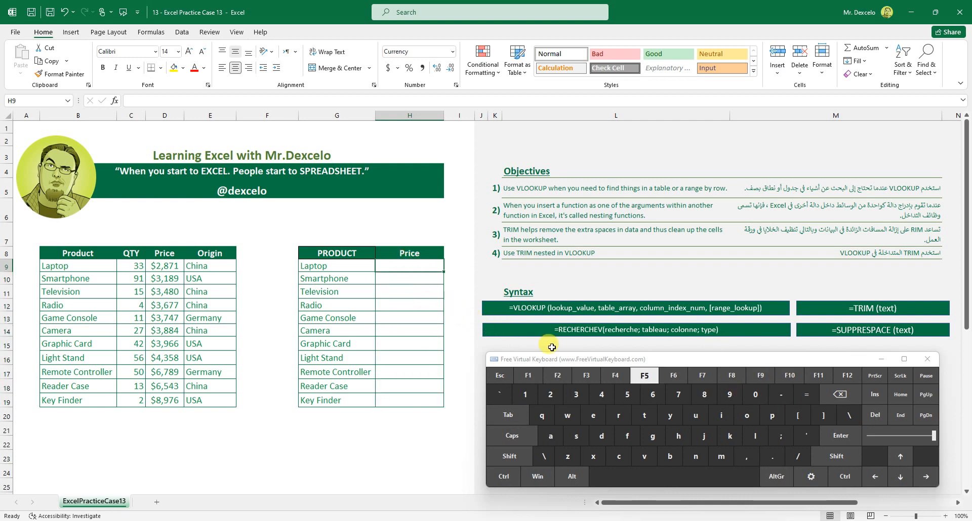
# Fill the Price cells H9:H19 with the formula =TRIM(G9).
pyautogui.moveTo(425, 266); pyautogui.dragTo(414, 389)
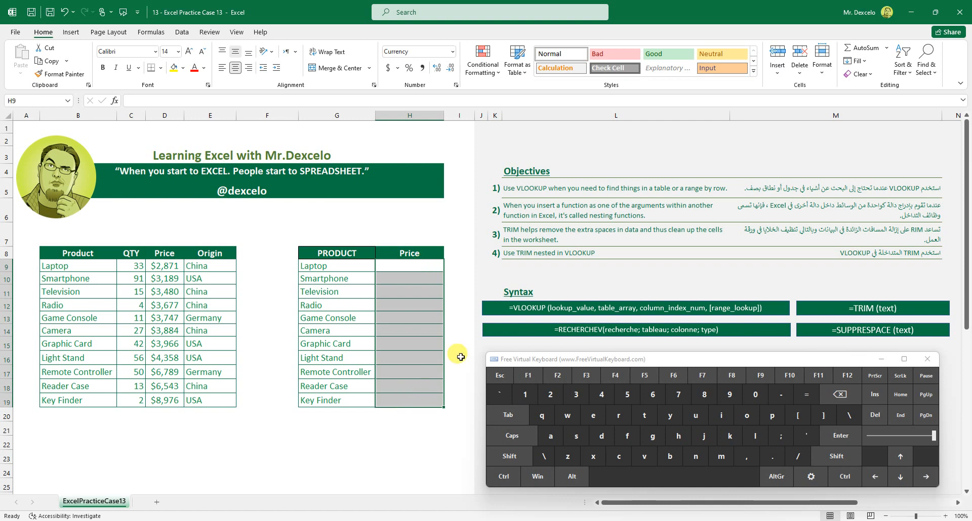
pyautogui.click(806, 394)
pyautogui.click(645, 414)
pyautogui.click(617, 415)
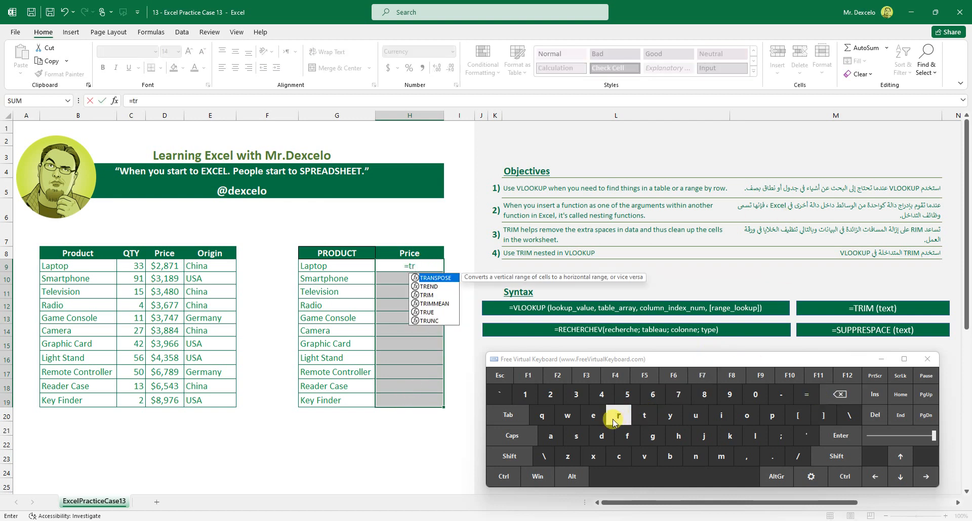
pyautogui.click(722, 413)
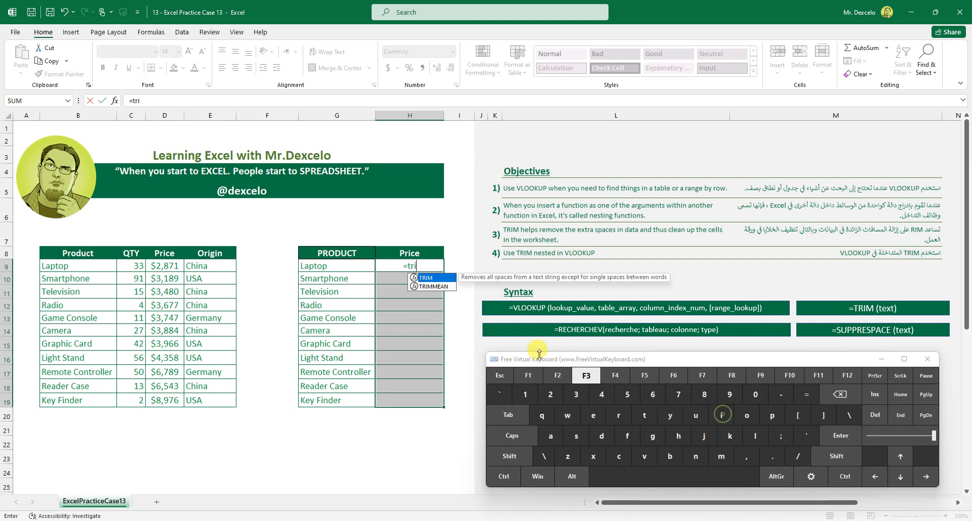
pyautogui.click(504, 415)
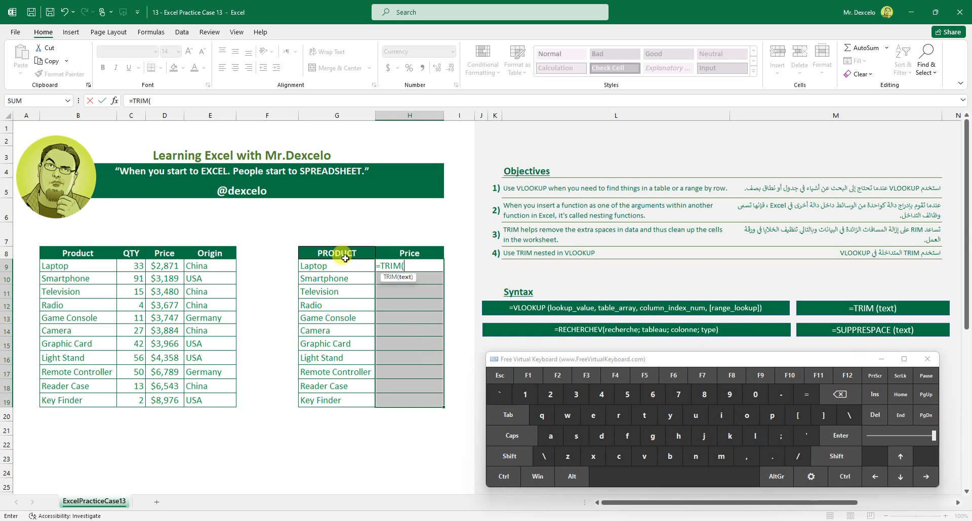
pyautogui.click(323, 266)
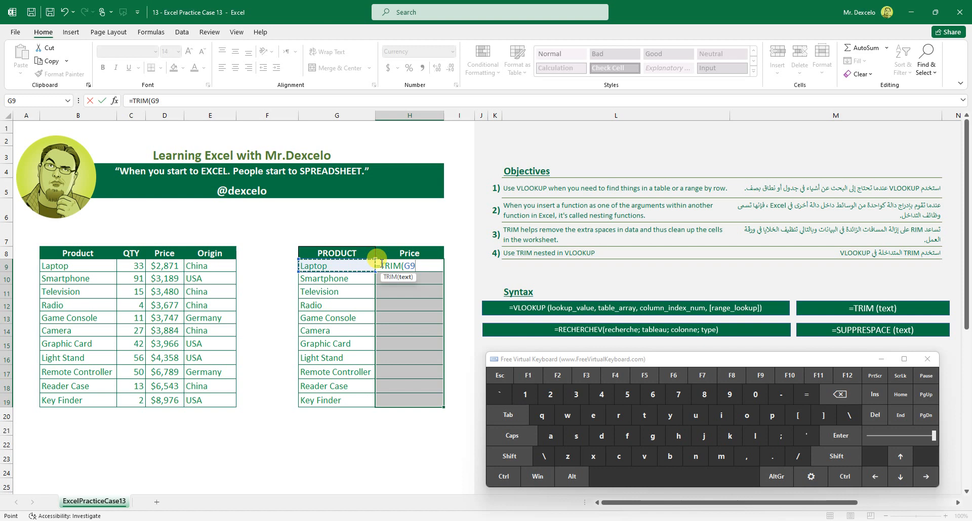
pyautogui.click(505, 477)
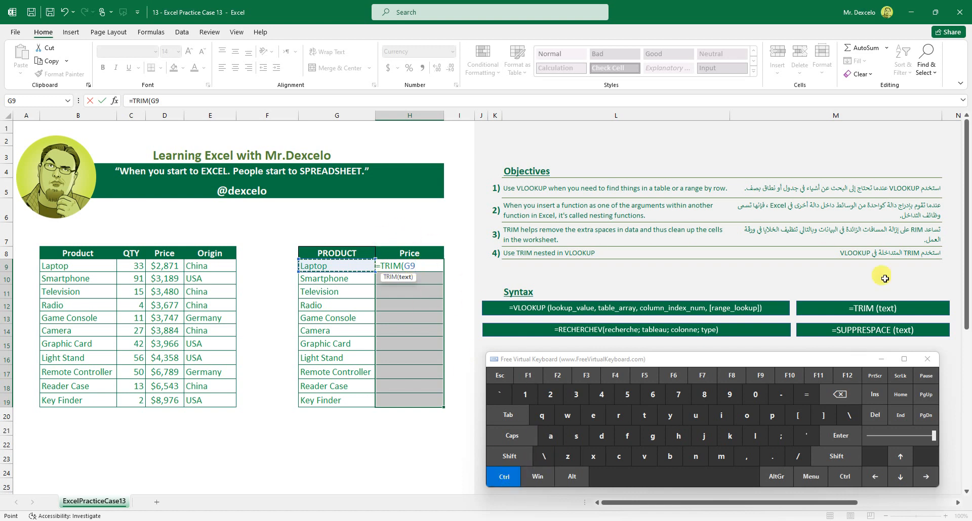
pyautogui.click(848, 437)
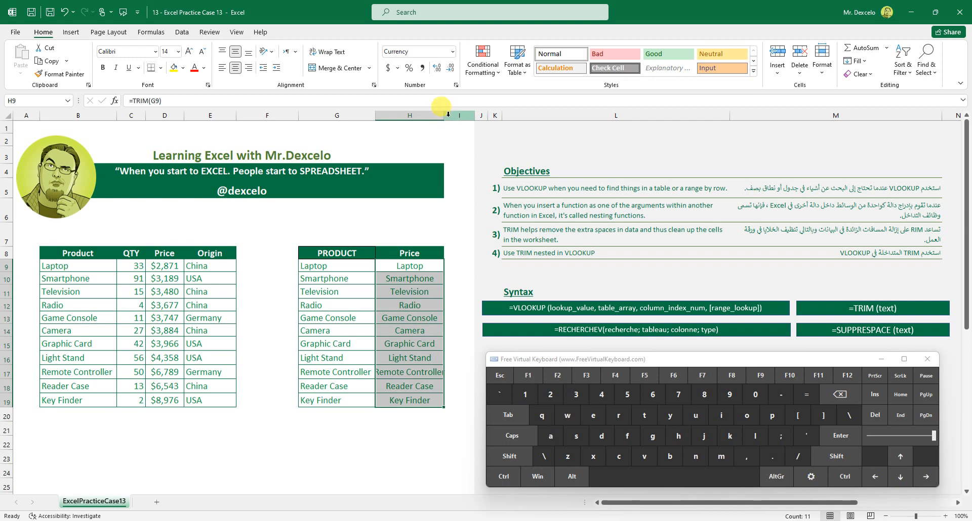
# Widen column H slightly so the Remote Controller entry fits.
pyautogui.moveTo(443, 116); pyautogui.dragTo(452, 115)
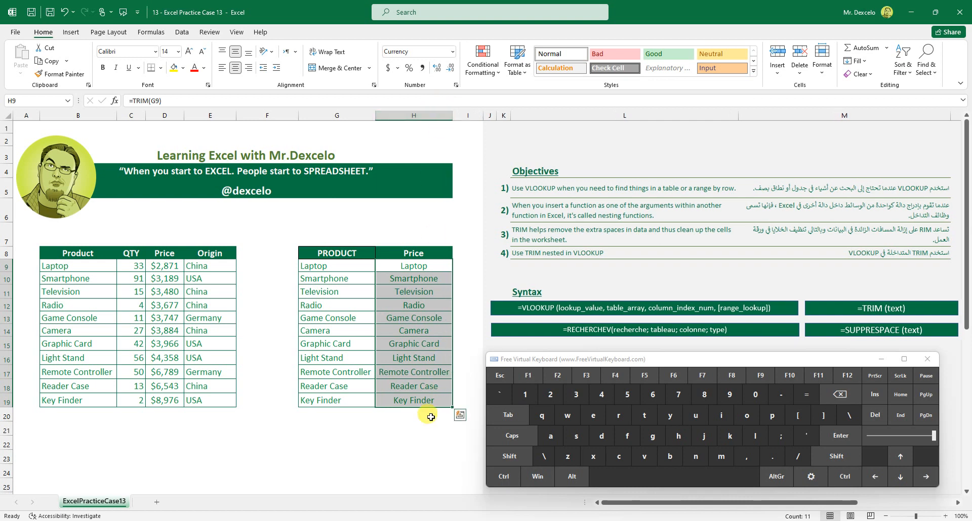
pyautogui.click(412, 442)
pyautogui.moveTo(424, 272); pyautogui.dragTo(415, 394)
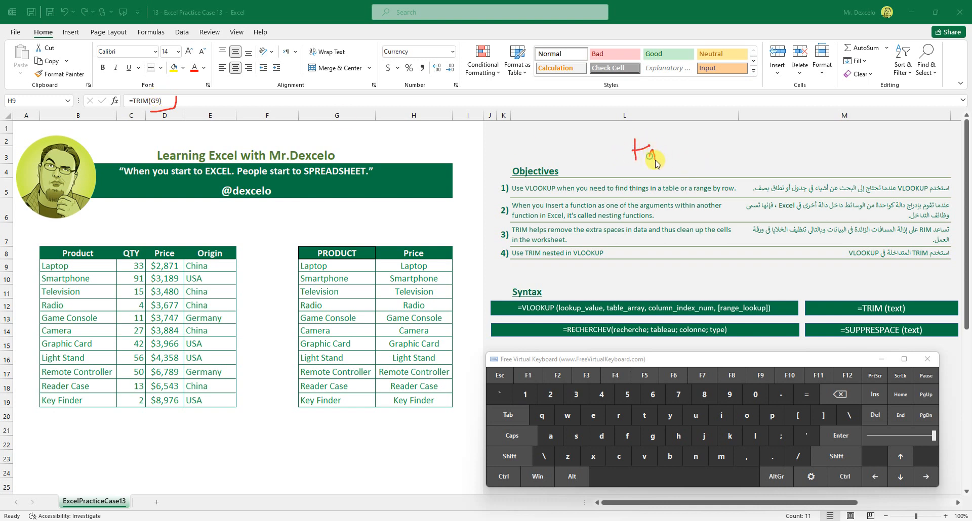
pyautogui.moveTo(659, 150); pyautogui.dragTo(687, 161)
pyautogui.moveTo(711, 140); pyautogui.dragTo(714, 163)
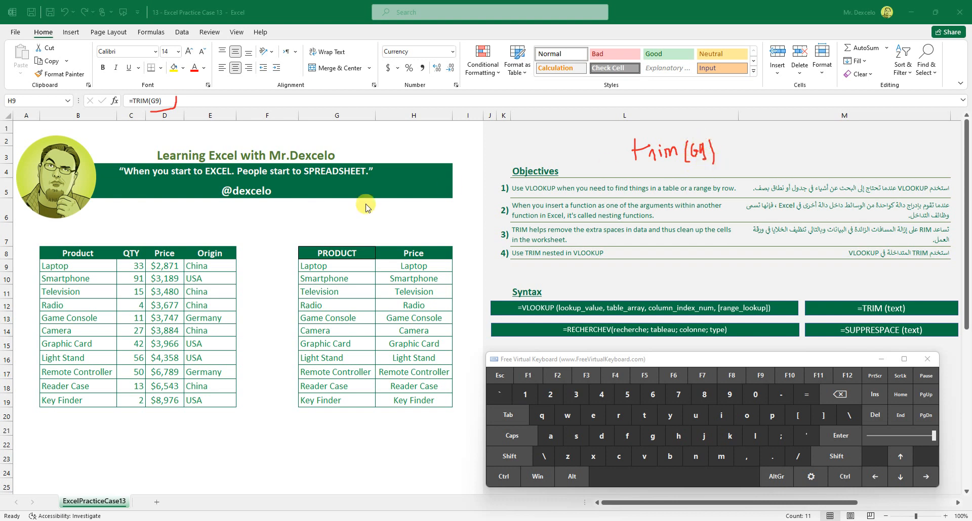
pyautogui.moveTo(629, 164)
pyautogui.mouseDown()
pyautogui.moveTo(724, 173)
pyautogui.moveTo(709, 138)
pyautogui.moveTo(628, 134)
pyautogui.moveTo(632, 171)
pyautogui.mouseUp()
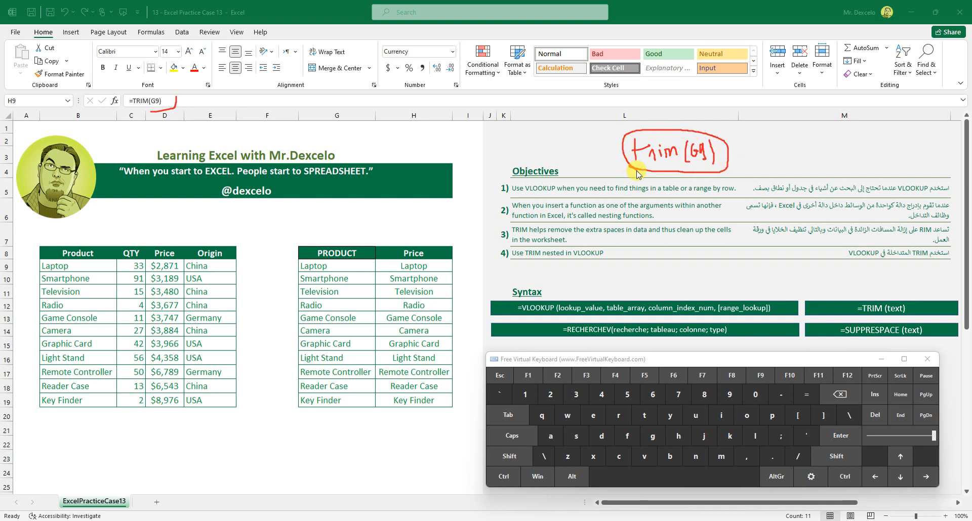
pyautogui.moveTo(535, 149)
pyautogui.mouseDown()
pyautogui.moveTo(551, 167)
pyautogui.moveTo(556, 143)
pyautogui.moveTo(565, 161)
pyautogui.moveTo(596, 143)
pyautogui.moveTo(606, 153)
pyautogui.mouseUp()
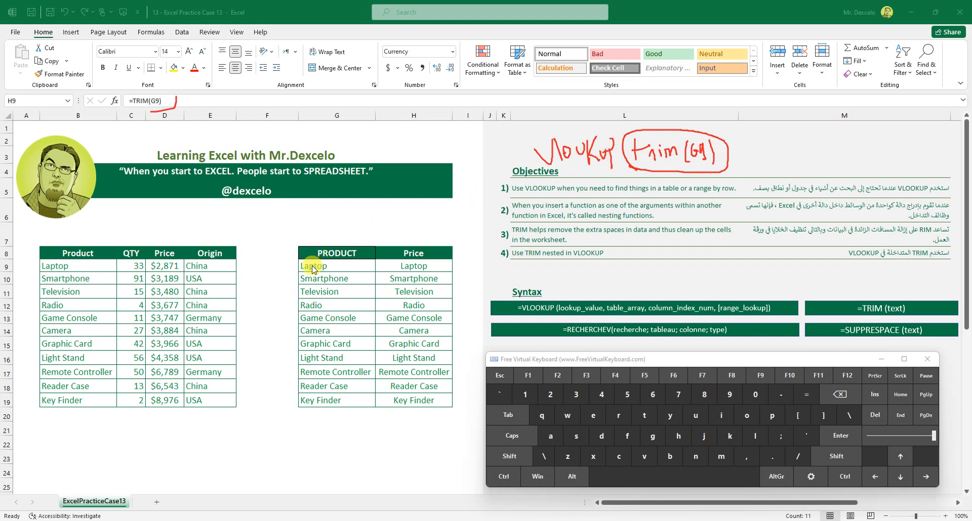
pyautogui.moveTo(333, 261); pyautogui.dragTo(334, 270)
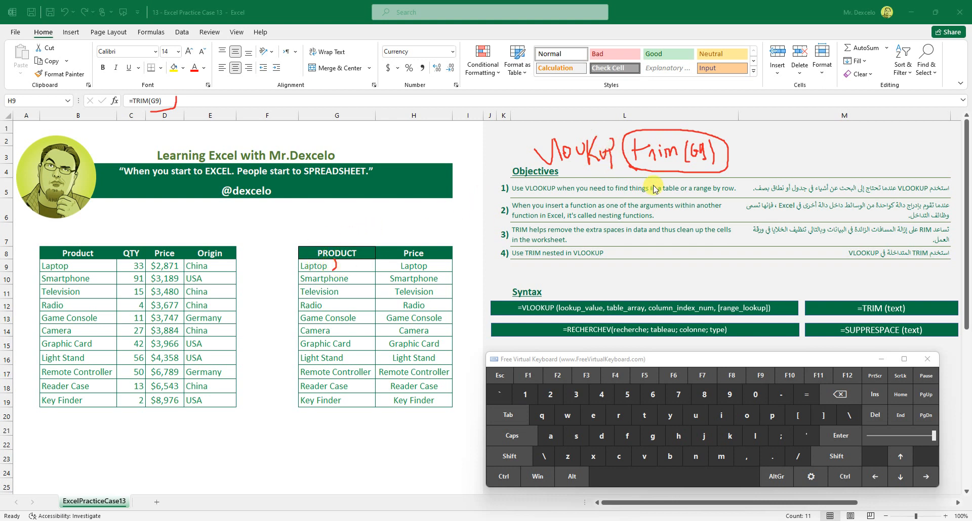
pyautogui.moveTo(613, 154); pyautogui.dragTo(626, 156)
pyautogui.moveTo(625, 134); pyautogui.dragTo(625, 181)
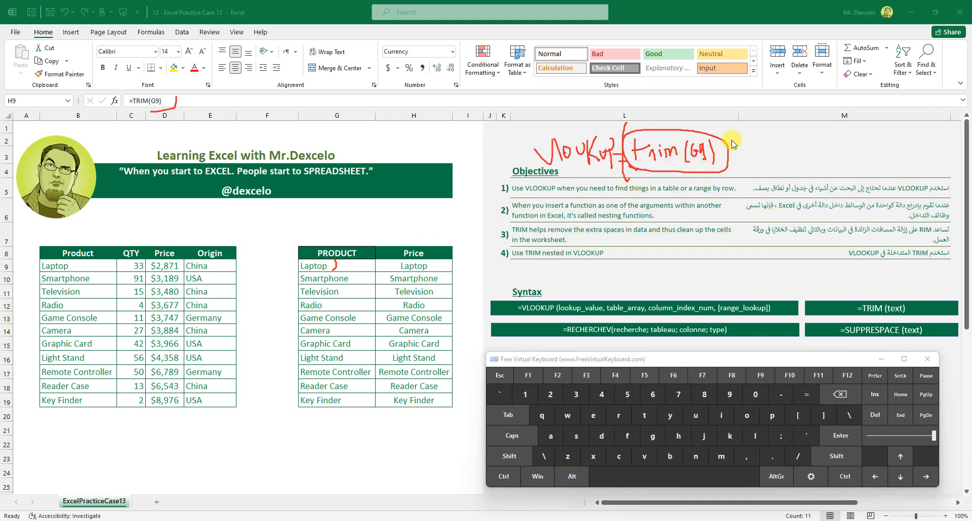
pyautogui.moveTo(749, 156); pyautogui.dragTo(745, 166)
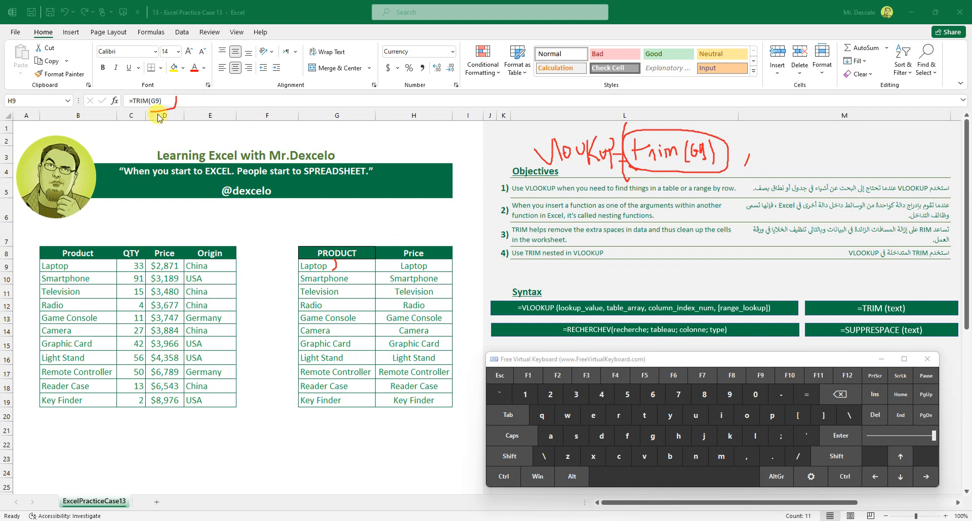
pyautogui.press('Escape')
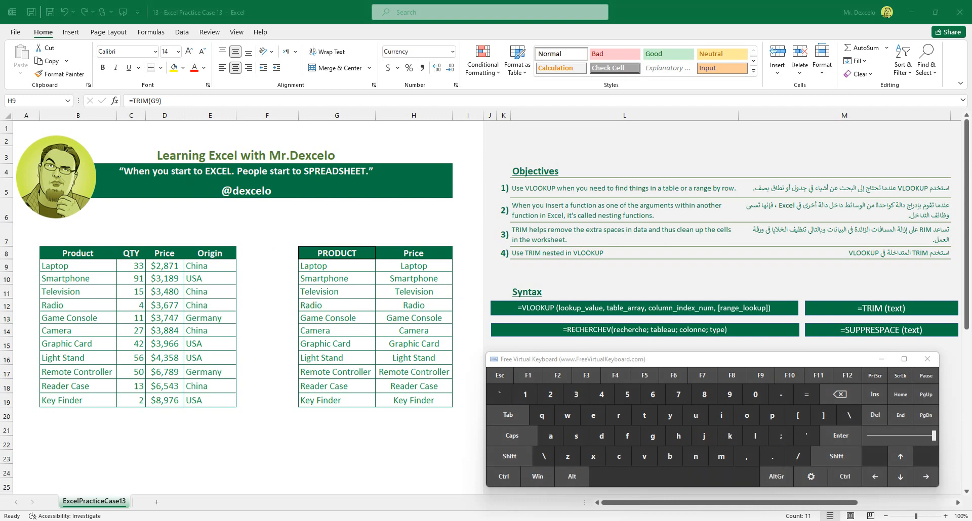
# Edit the formula for H9:H19 so that TRIM(G9) is nested as the lookup value of a VLOOKUP function.
pyautogui.click(393, 263)
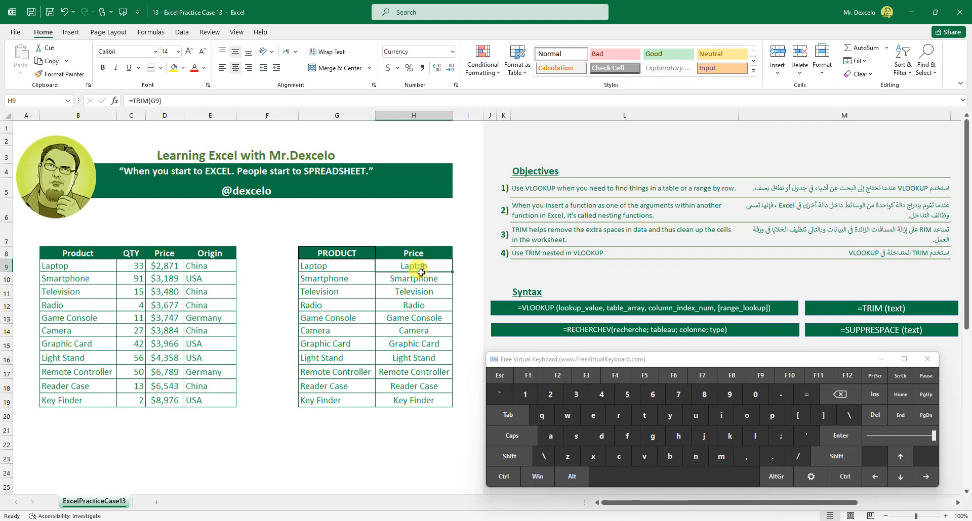
pyautogui.moveTo(422, 266); pyautogui.dragTo(420, 397)
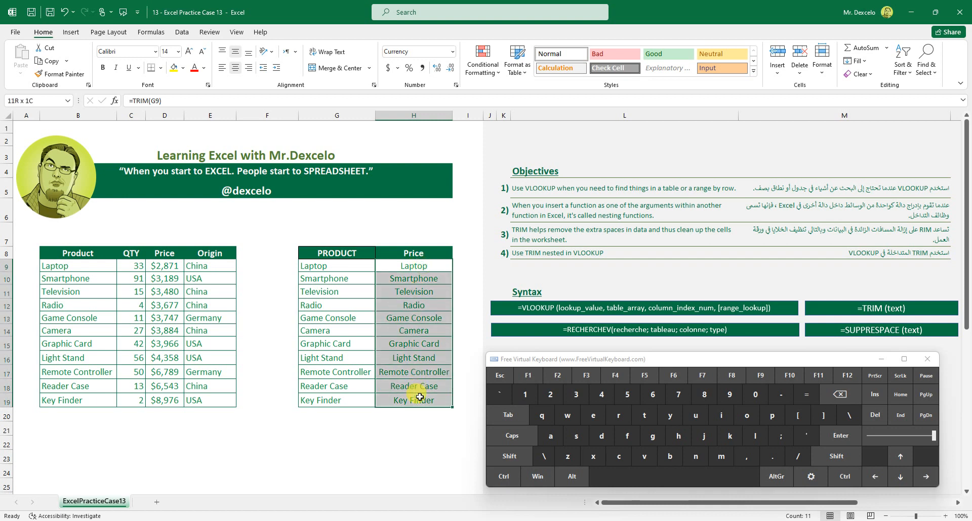
pyautogui.click(558, 376)
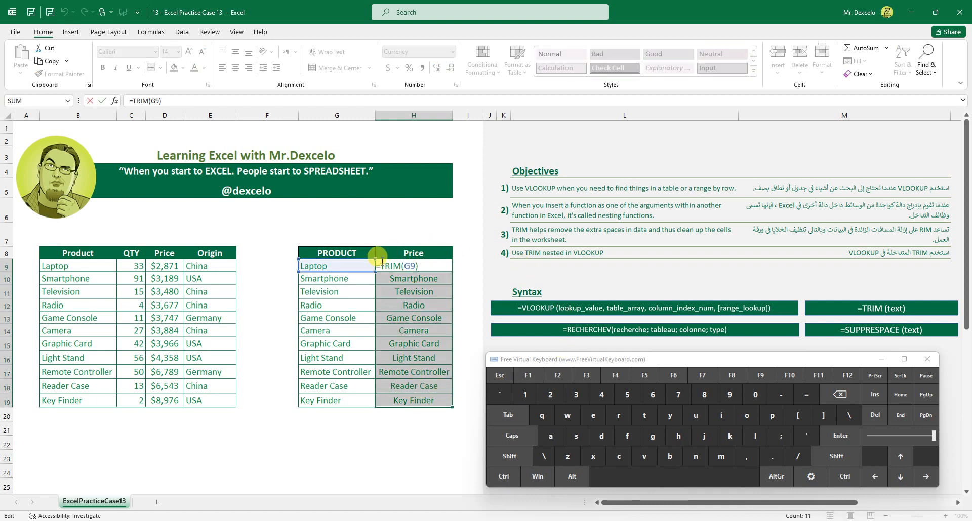
pyautogui.click(646, 458)
pyautogui.click(755, 437)
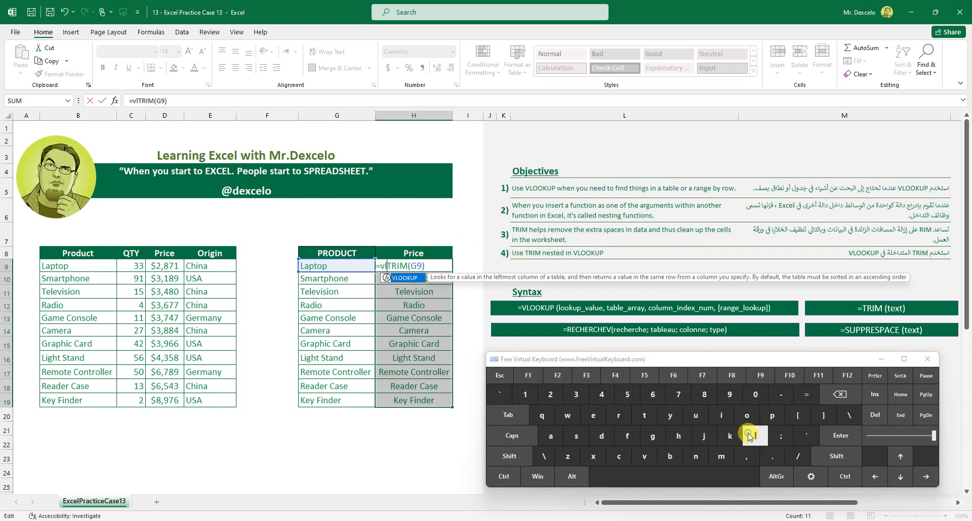
pyautogui.click(507, 415)
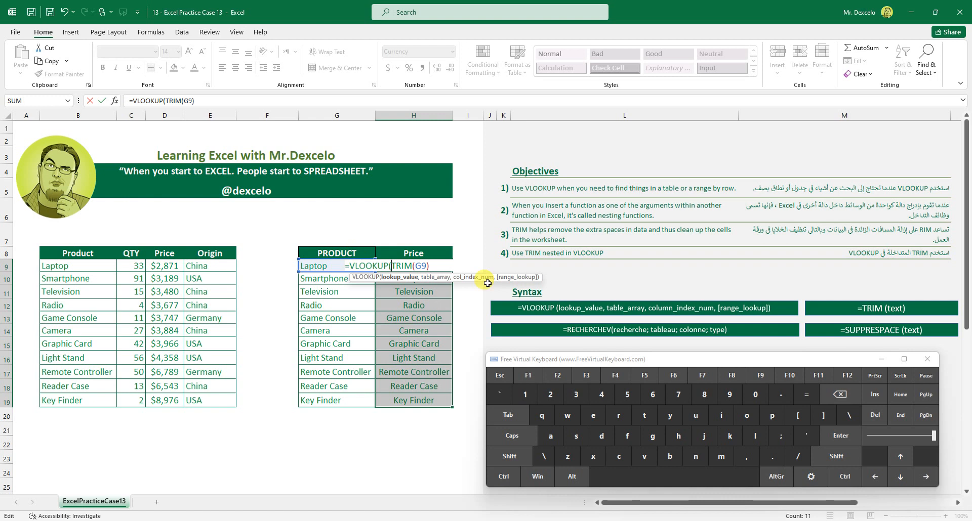
pyautogui.click(398, 280)
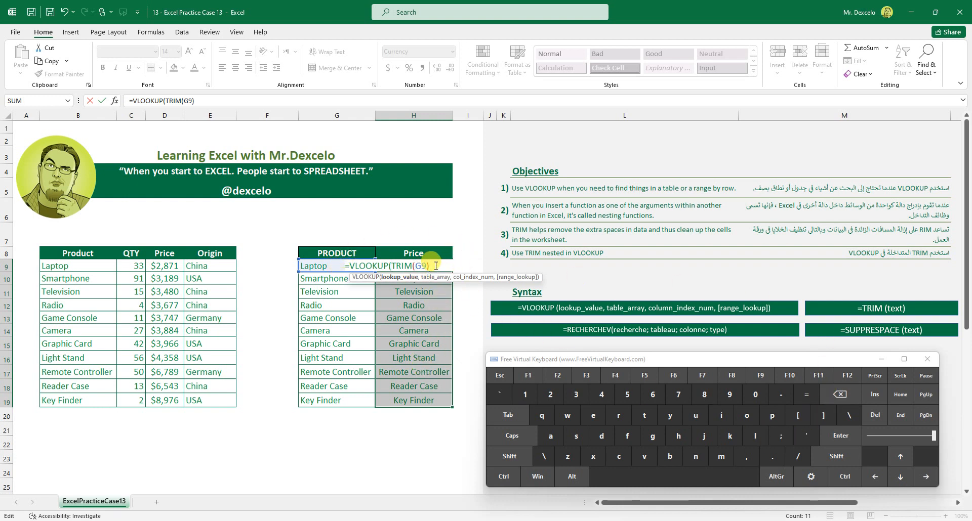
pyautogui.click(749, 464)
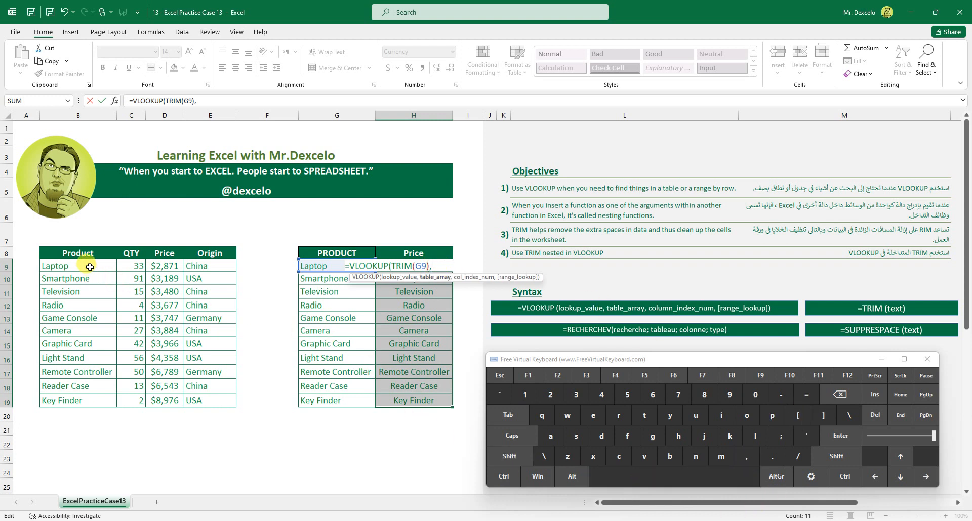
pyautogui.moveTo(84, 266); pyautogui.dragTo(160, 405)
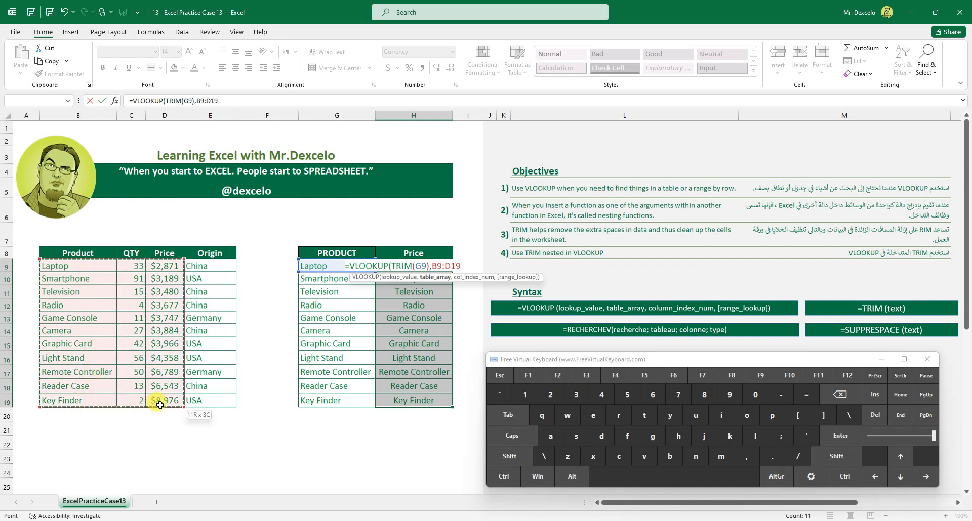
pyautogui.click(615, 377)
pyautogui.click(615, 377)
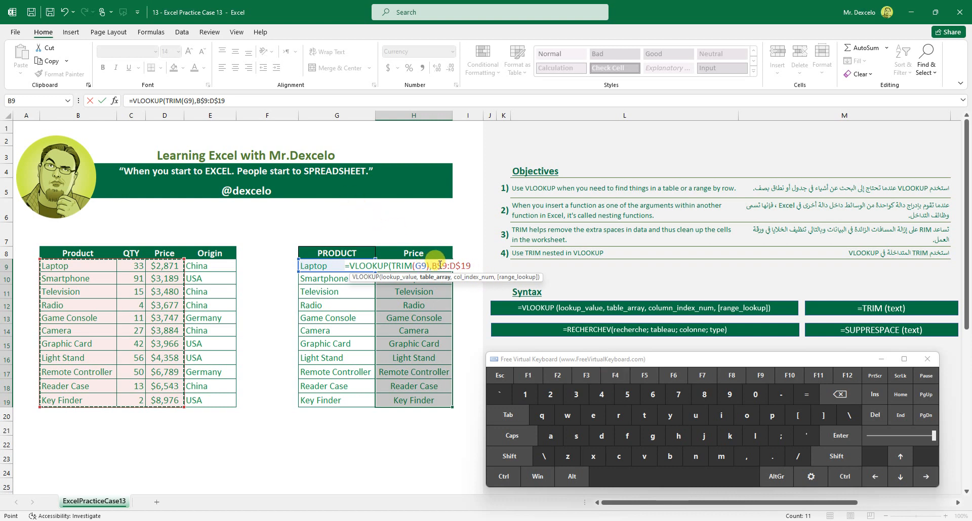
pyautogui.click(427, 401)
pyautogui.click(840, 394)
pyautogui.click(840, 394)
pyautogui.click(839, 394)
# Set the VLOOKUP table array to the first table's range with locked rows, B$9:D$19.
pyautogui.moveTo(66, 265); pyautogui.dragTo(172, 401)
pyautogui.click(615, 376)
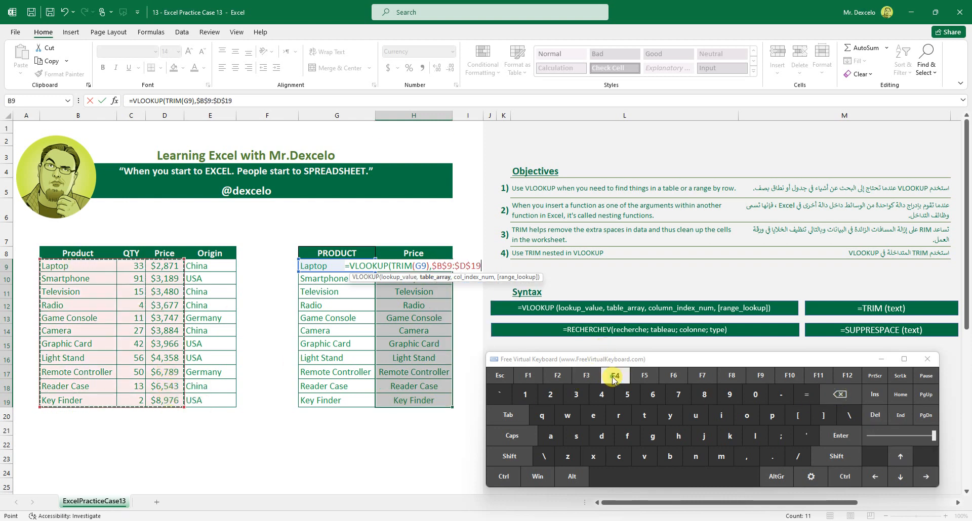
pyautogui.click(615, 376)
pyautogui.click(747, 457)
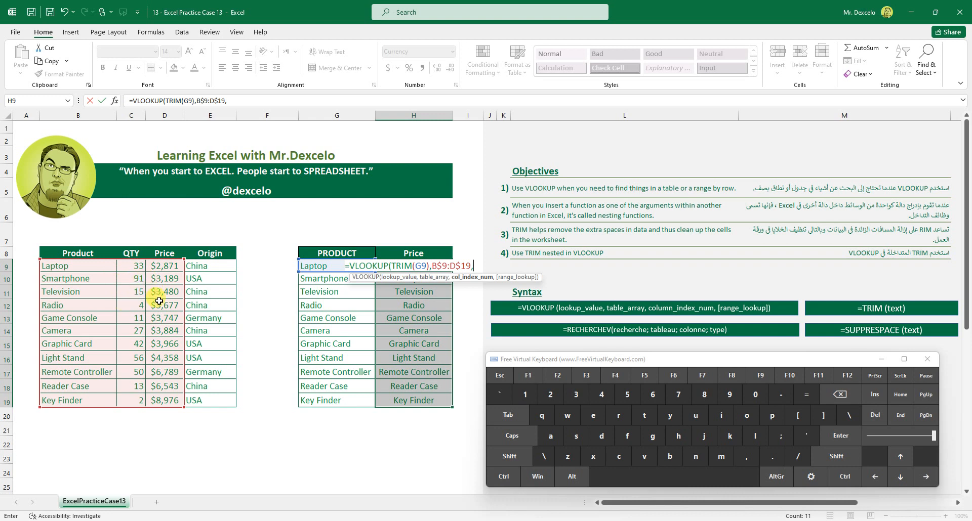
# Complete the VLOOKUP with column index 3 and range lookup 0 for an exact match, and fill it into H9:H19.
pyautogui.click(573, 394)
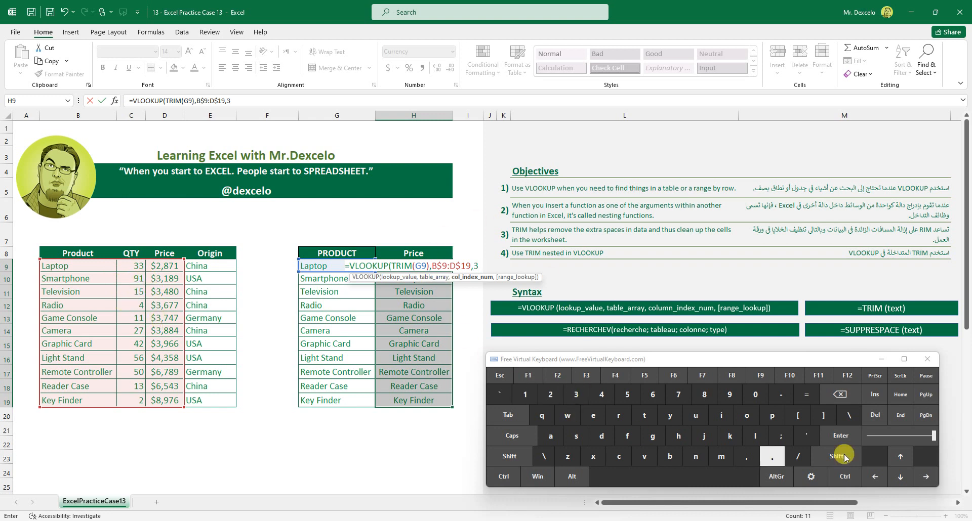
pyautogui.click(751, 459)
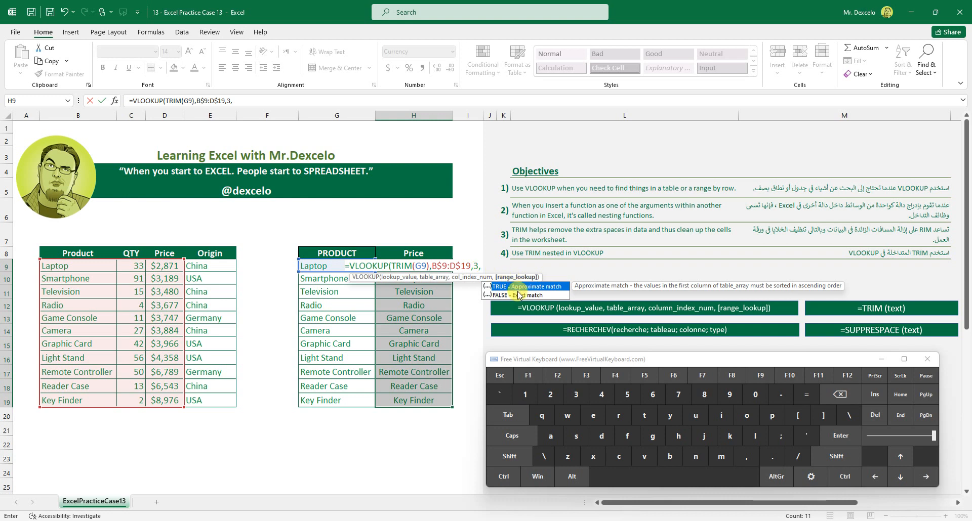
pyautogui.click(755, 394)
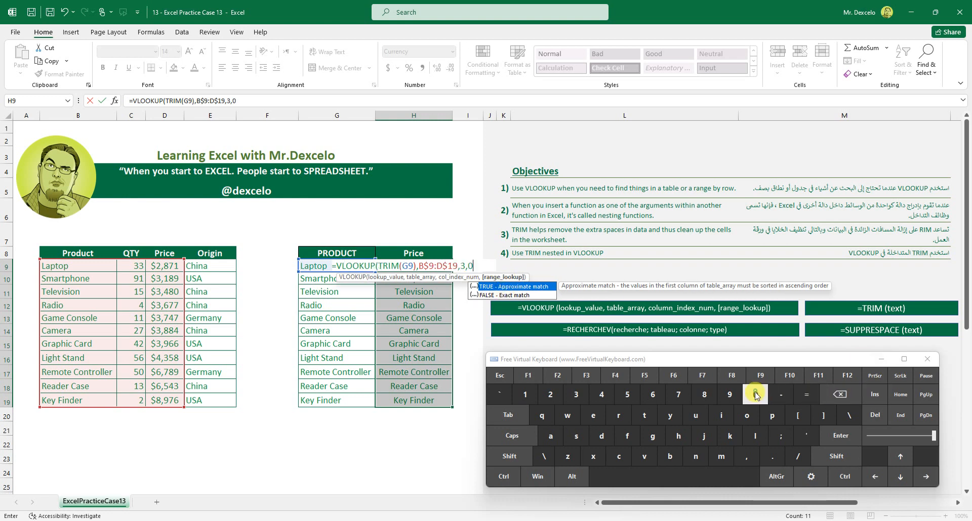
pyautogui.click(510, 457)
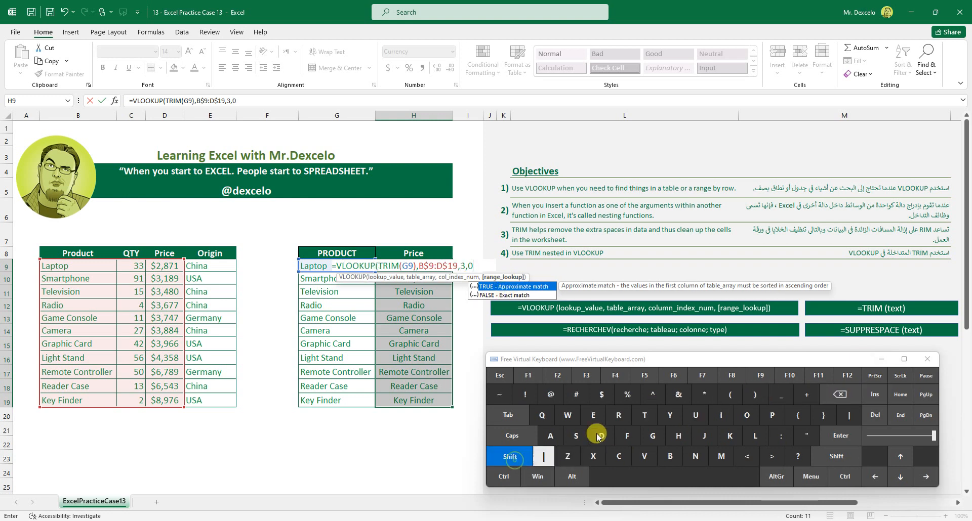
pyautogui.click(757, 395)
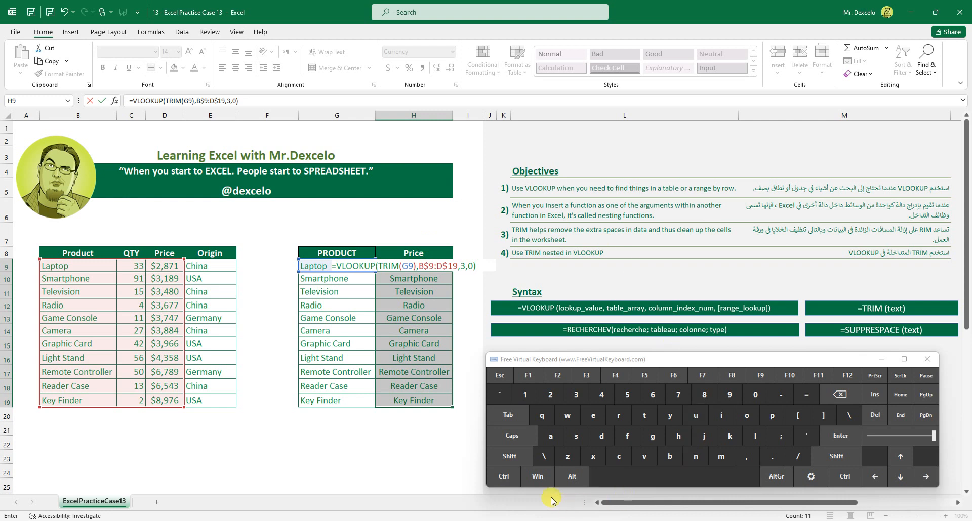
pyautogui.click(504, 477)
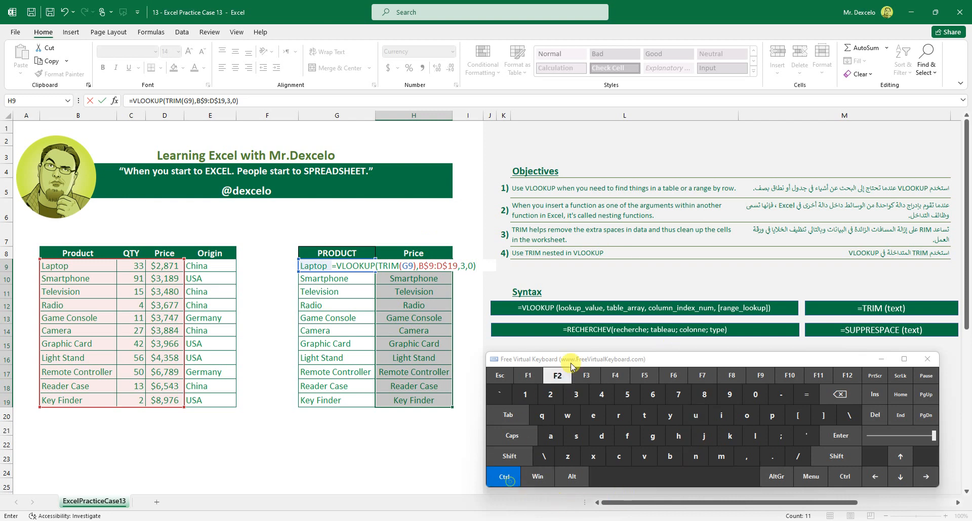
pyautogui.click(841, 437)
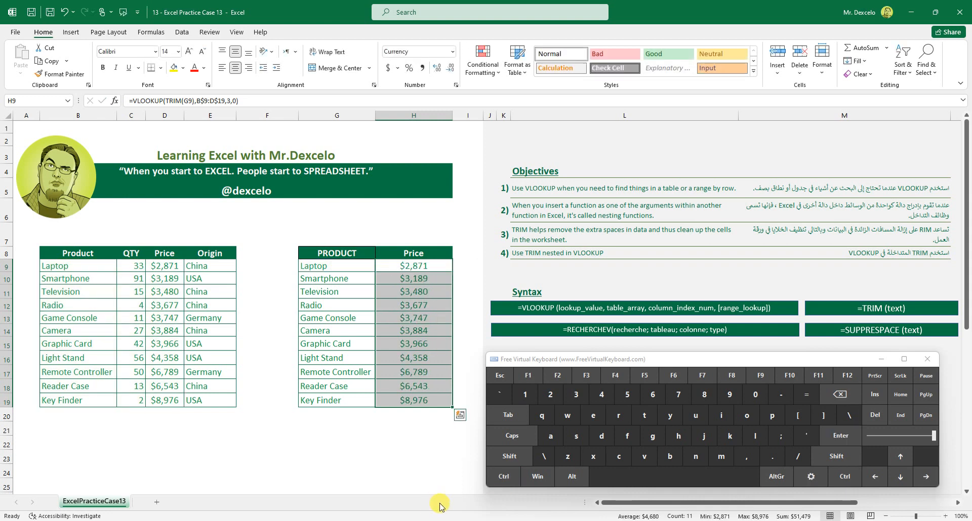
pyautogui.click(439, 266)
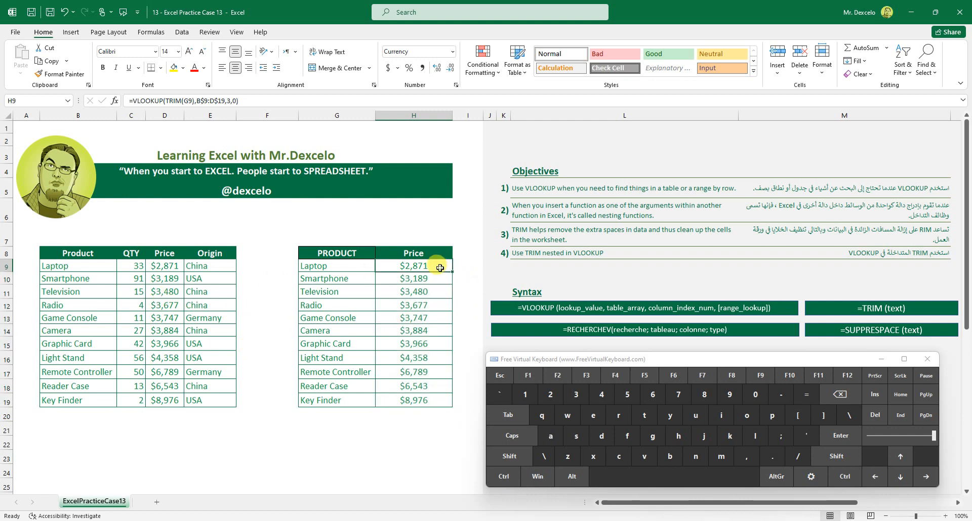
# Open the formula in H9 for editing to examine how TRIM is nested inside VLOOKUP.
pyautogui.click(558, 375)
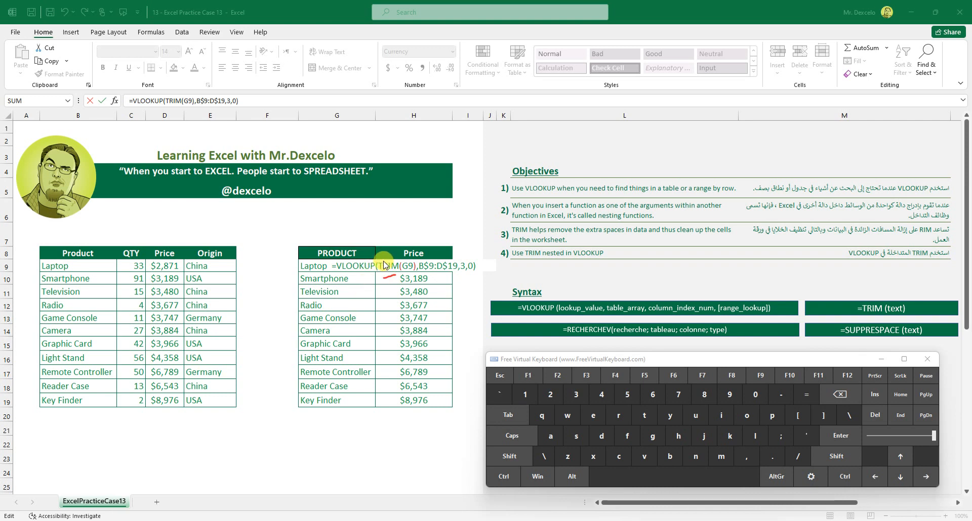
pyautogui.moveTo(380, 264)
pyautogui.mouseDown()
pyautogui.moveTo(400, 258)
pyautogui.moveTo(418, 271)
pyautogui.moveTo(384, 278)
pyautogui.mouseUp()
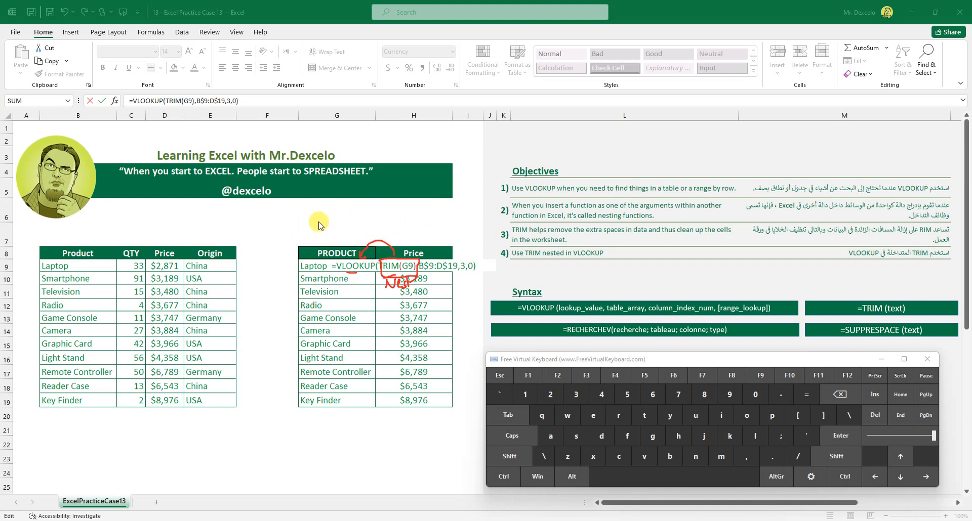
pyautogui.moveTo(316, 223)
pyautogui.mouseDown()
pyautogui.moveTo(354, 222)
pyautogui.moveTo(358, 208)
pyautogui.moveTo(360, 230)
pyautogui.mouseUp()
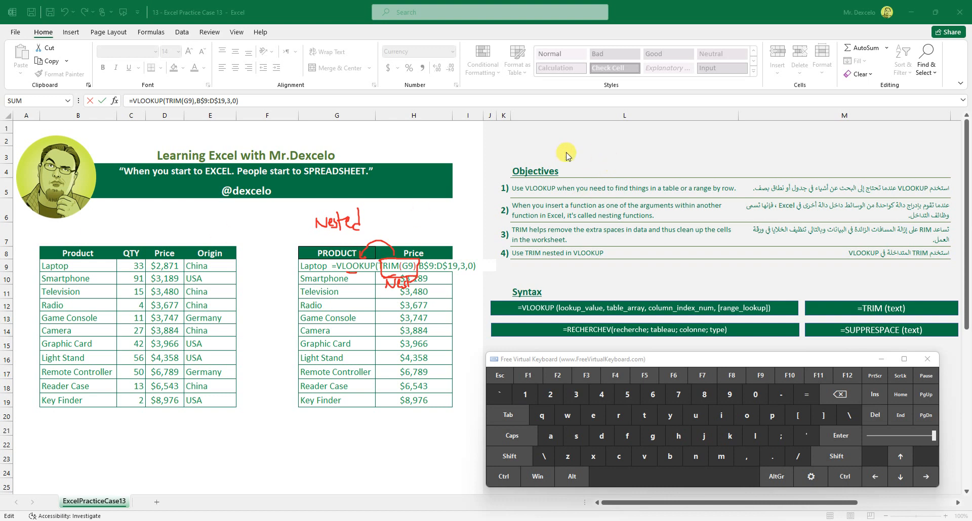
pyautogui.moveTo(507, 157); pyautogui.dragTo(499, 287)
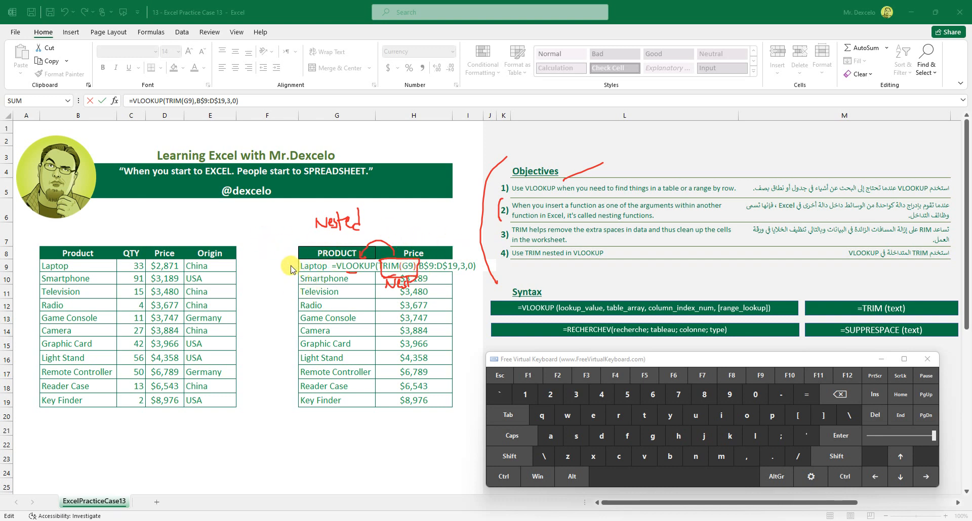
pyautogui.moveTo(294, 258); pyautogui.dragTo(293, 275)
pyautogui.moveTo(31, 259); pyautogui.dragTo(33, 280)
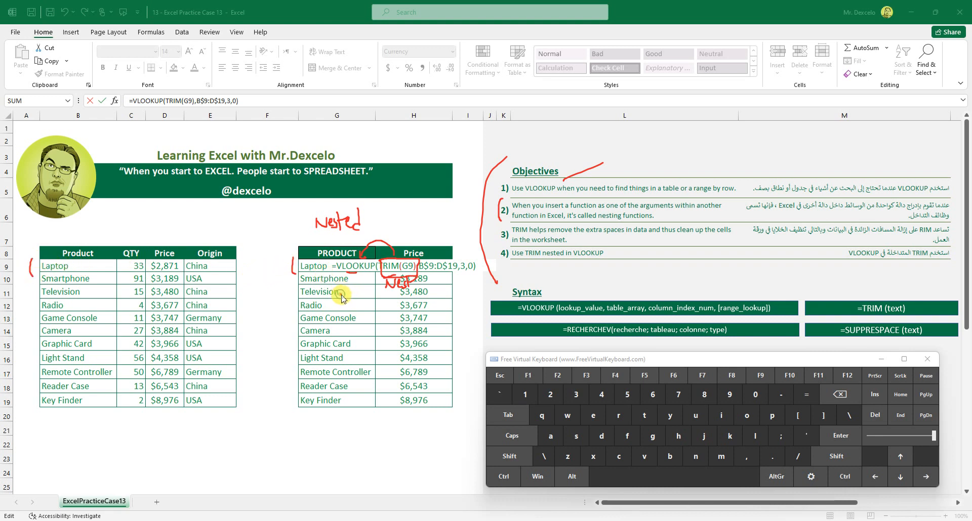
pyautogui.moveTo(332, 303); pyautogui.dragTo(332, 310)
pyautogui.moveTo(68, 266); pyautogui.dragTo(72, 266)
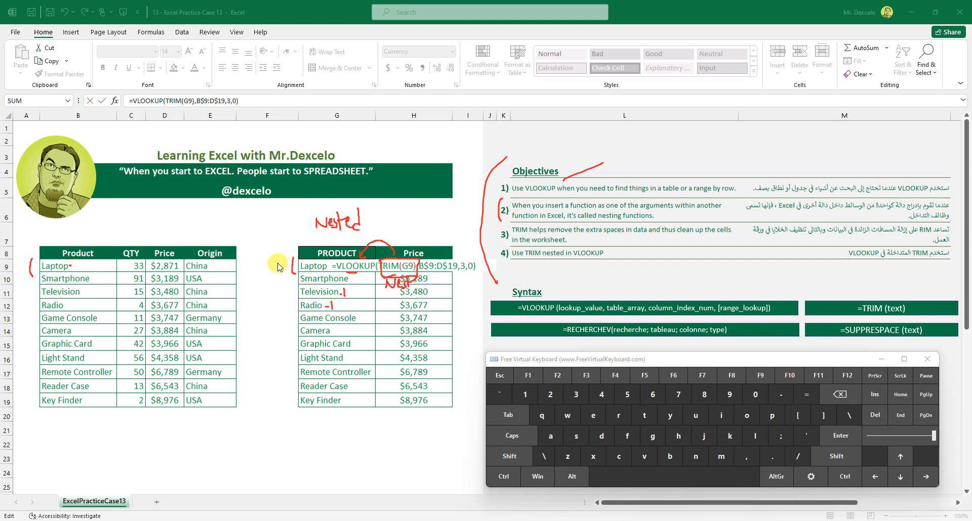
pyautogui.moveTo(305, 267); pyautogui.dragTo(96, 269)
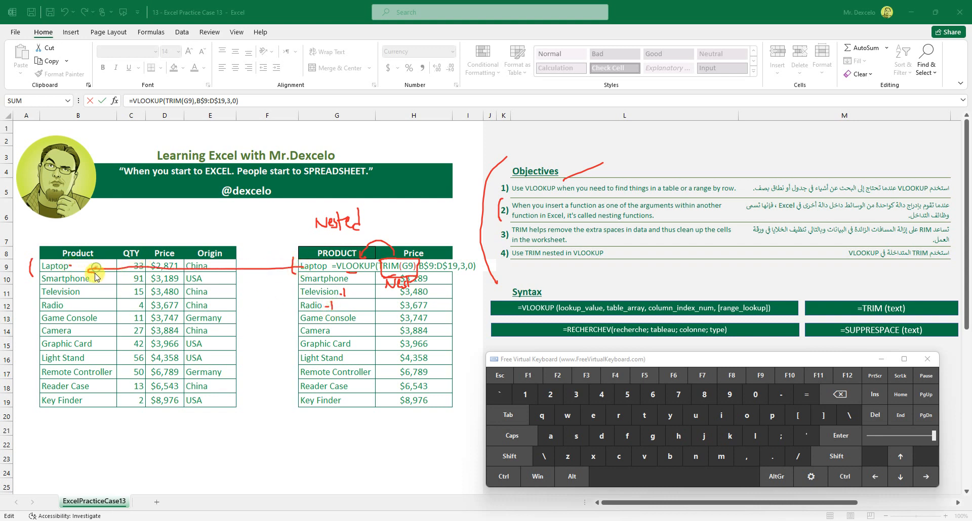
pyautogui.moveTo(245, 255)
pyautogui.mouseDown()
pyautogui.moveTo(214, 292)
pyautogui.moveTo(262, 289)
pyautogui.mouseUp()
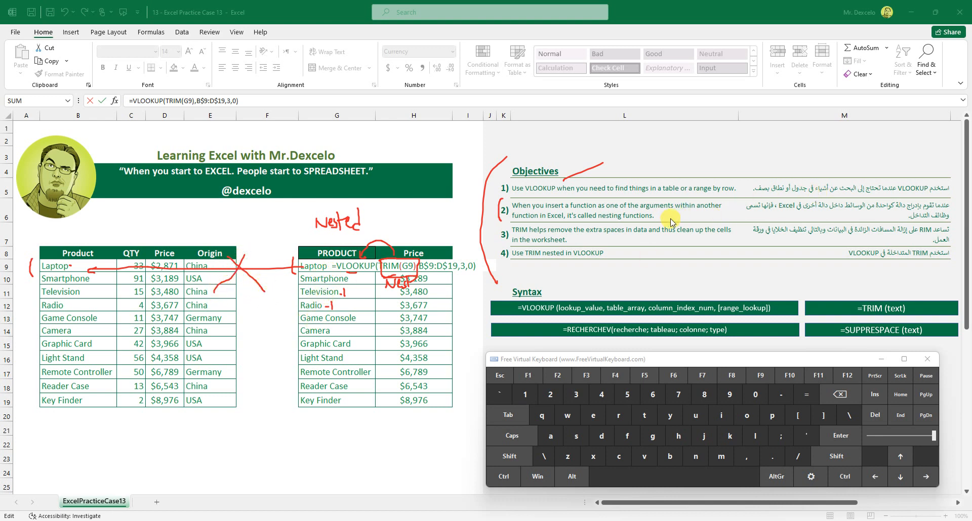
pyautogui.moveTo(602, 222)
pyautogui.mouseDown()
pyautogui.moveTo(670, 215)
pyautogui.moveTo(595, 205)
pyautogui.moveTo(632, 235)
pyautogui.mouseUp()
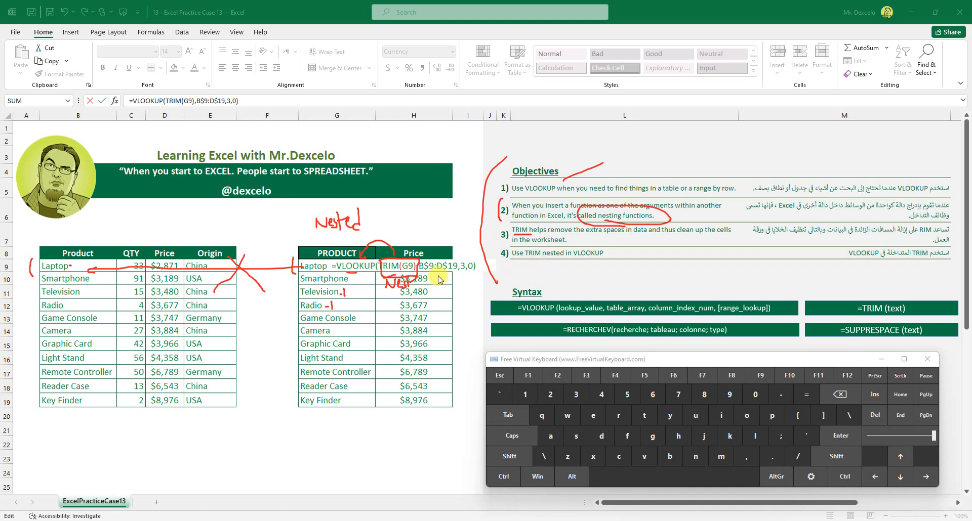
pyautogui.moveTo(882, 343); pyautogui.dragTo(884, 340)
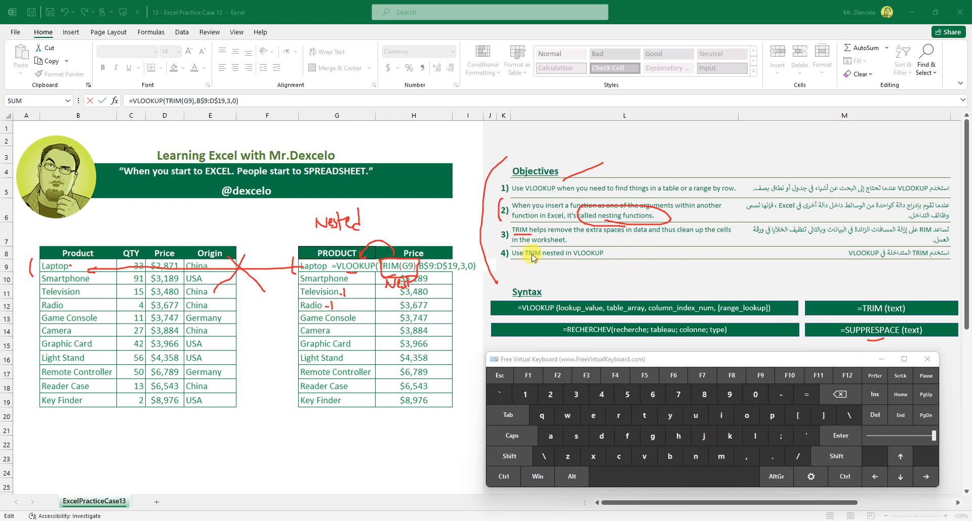
pyautogui.moveTo(574, 262); pyautogui.dragTo(603, 262)
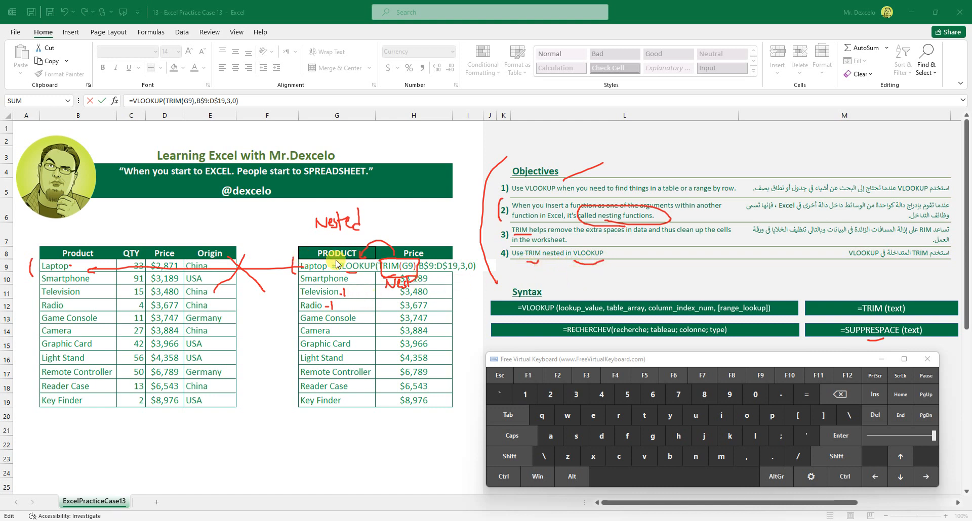
pyautogui.moveTo(444, 277)
pyautogui.mouseDown()
pyautogui.moveTo(434, 429)
pyautogui.moveTo(377, 301)
pyautogui.mouseUp()
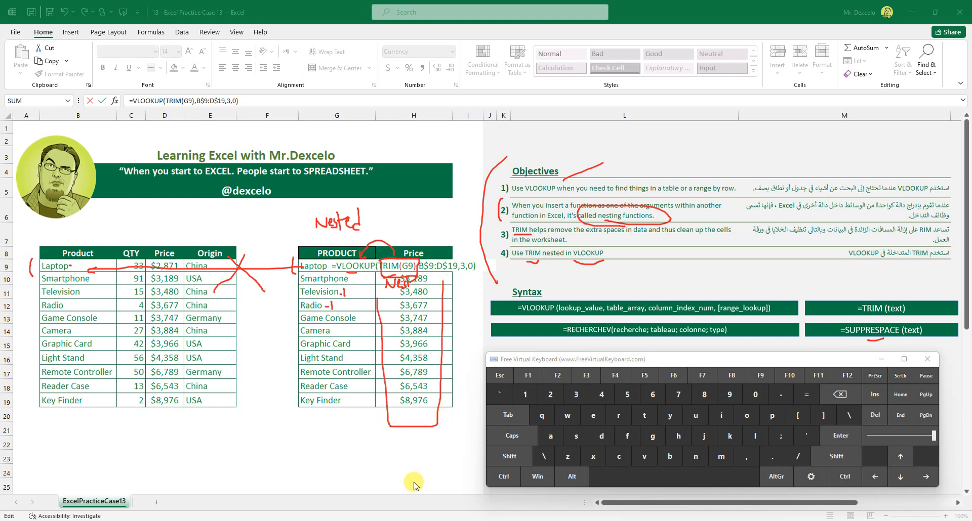
pyautogui.moveTo(291, 404)
pyautogui.mouseDown()
pyautogui.moveTo(121, 429)
pyautogui.moveTo(81, 405)
pyautogui.moveTo(92, 403)
pyautogui.mouseUp()
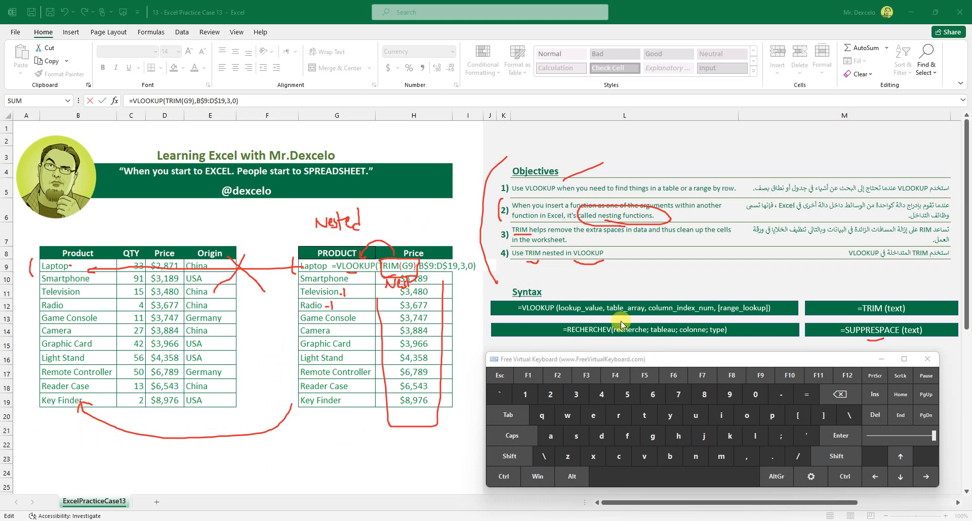
pyautogui.moveTo(484, 287); pyautogui.dragTo(480, 342)
pyautogui.moveTo(117, 476); pyautogui.dragTo(184, 485)
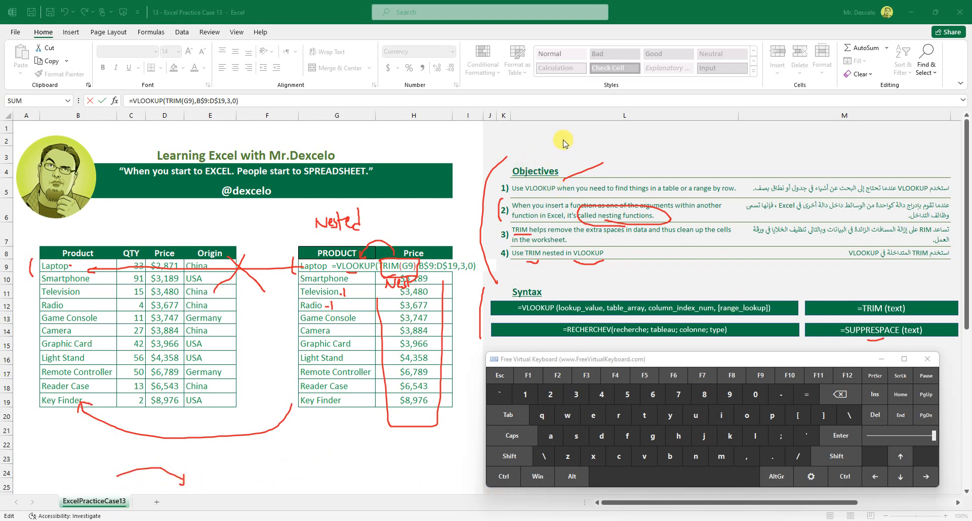
pyautogui.moveTo(567, 172); pyautogui.dragTo(568, 176)
pyautogui.moveTo(576, 163)
pyautogui.mouseDown()
pyautogui.moveTo(608, 171)
pyautogui.moveTo(631, 147)
pyautogui.moveTo(644, 160)
pyautogui.mouseUp()
pyautogui.moveTo(554, 274)
pyautogui.mouseDown()
pyautogui.moveTo(557, 299)
pyautogui.moveTo(590, 296)
pyautogui.mouseUp()
pyautogui.moveTo(593, 273)
pyautogui.mouseDown()
pyautogui.moveTo(596, 296)
pyautogui.moveTo(609, 287)
pyautogui.mouseUp()
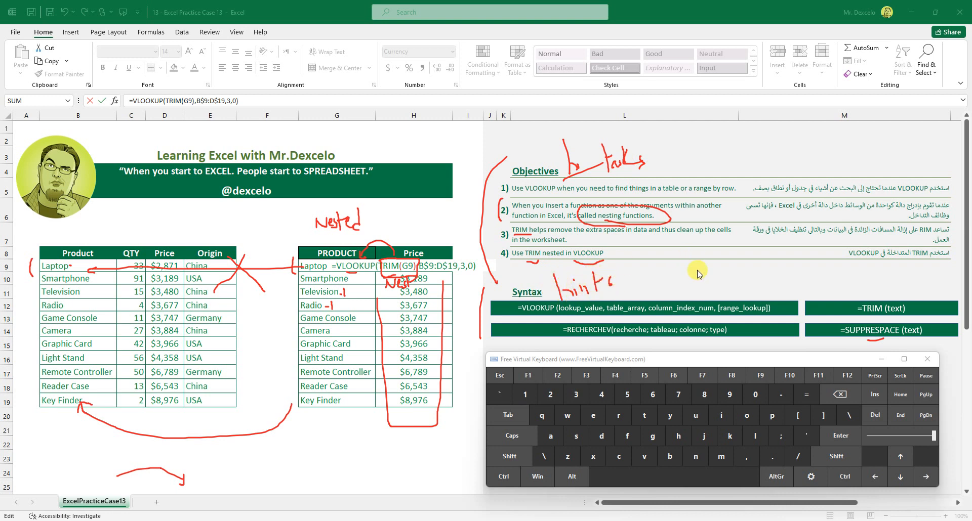
pyautogui.moveTo(643, 284); pyautogui.dragTo(679, 287)
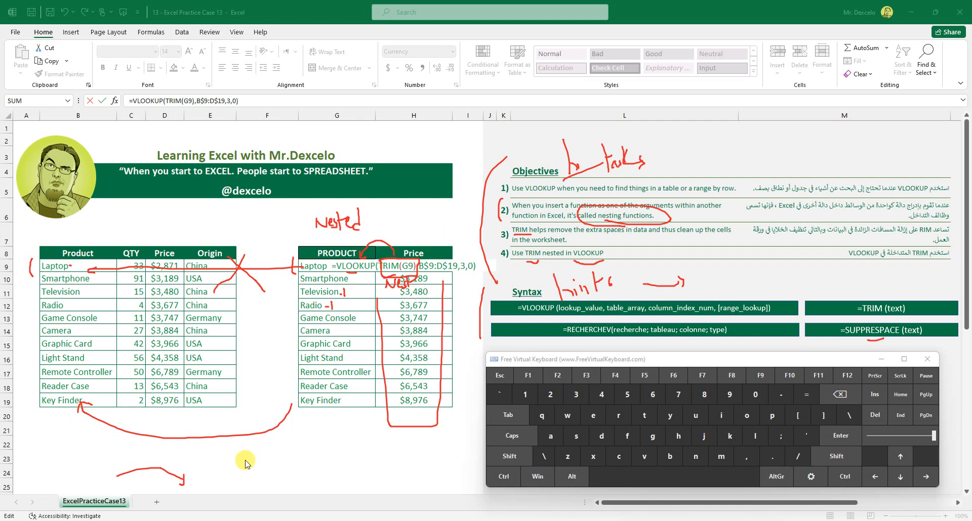
pyautogui.moveTo(183, 472); pyautogui.dragTo(173, 485)
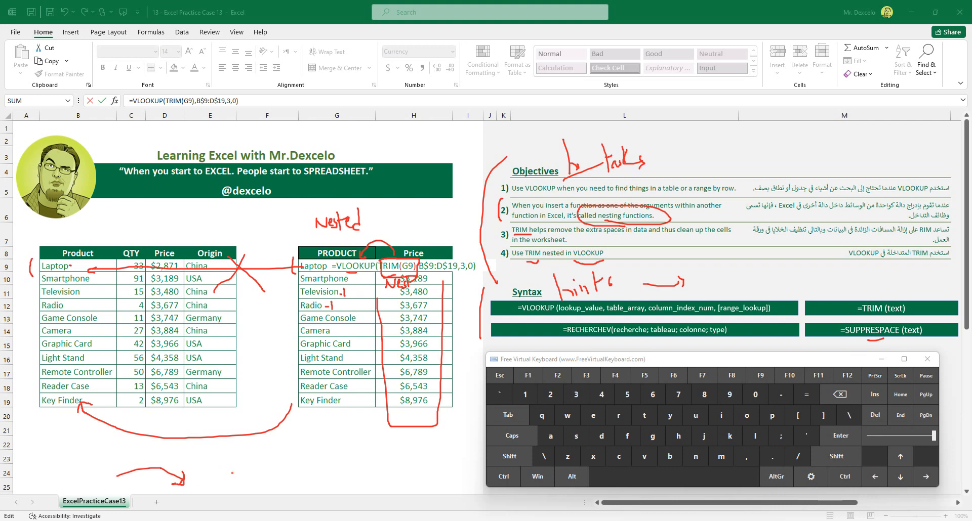